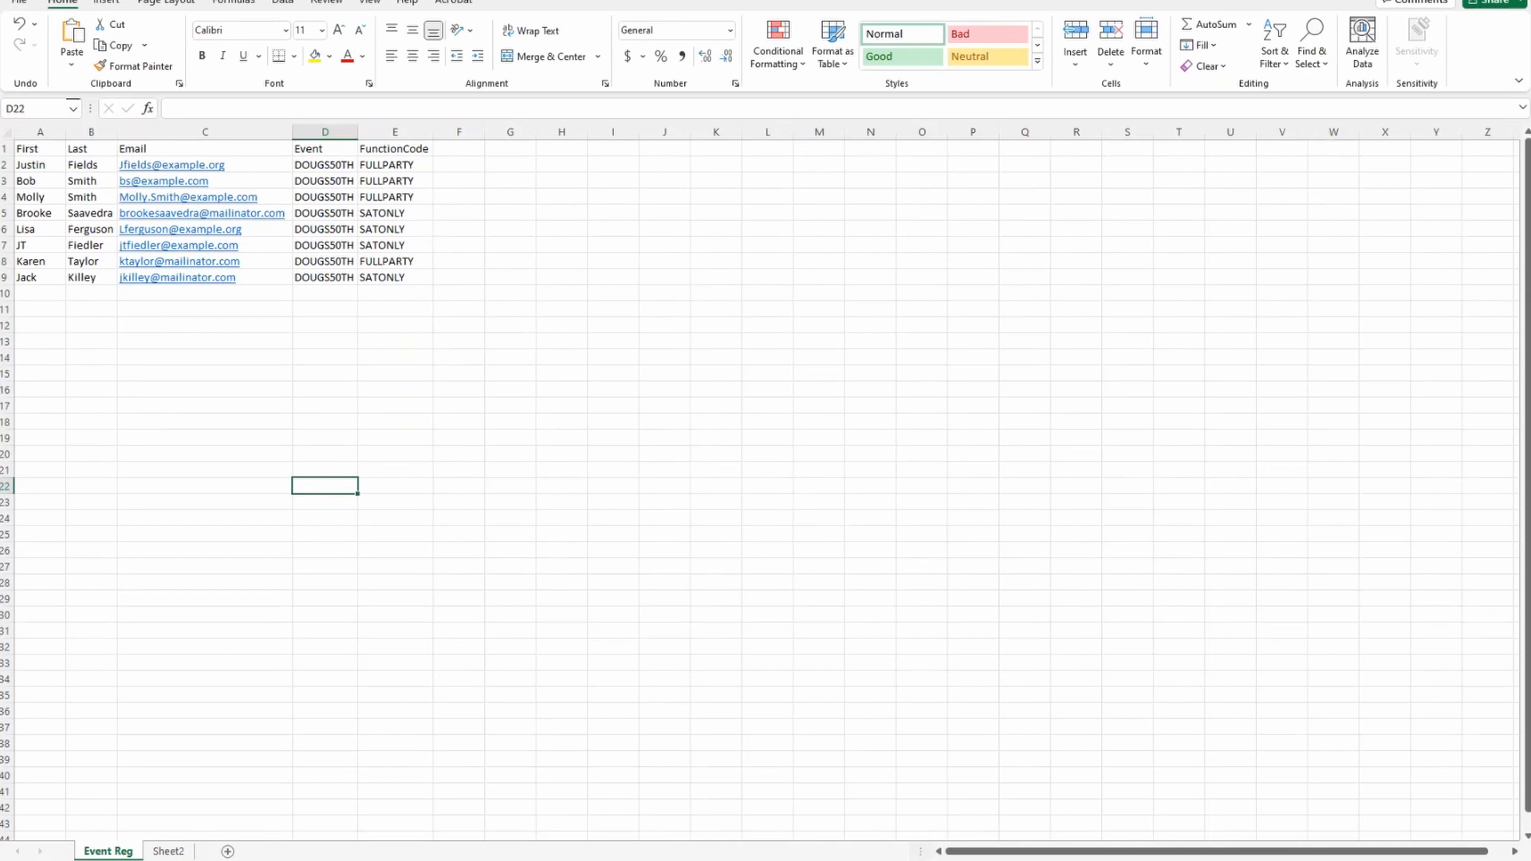
Switch to the iDMS cloud app, open iImport and upload the file Event Registration.xlsx.
key("alt+Tab")
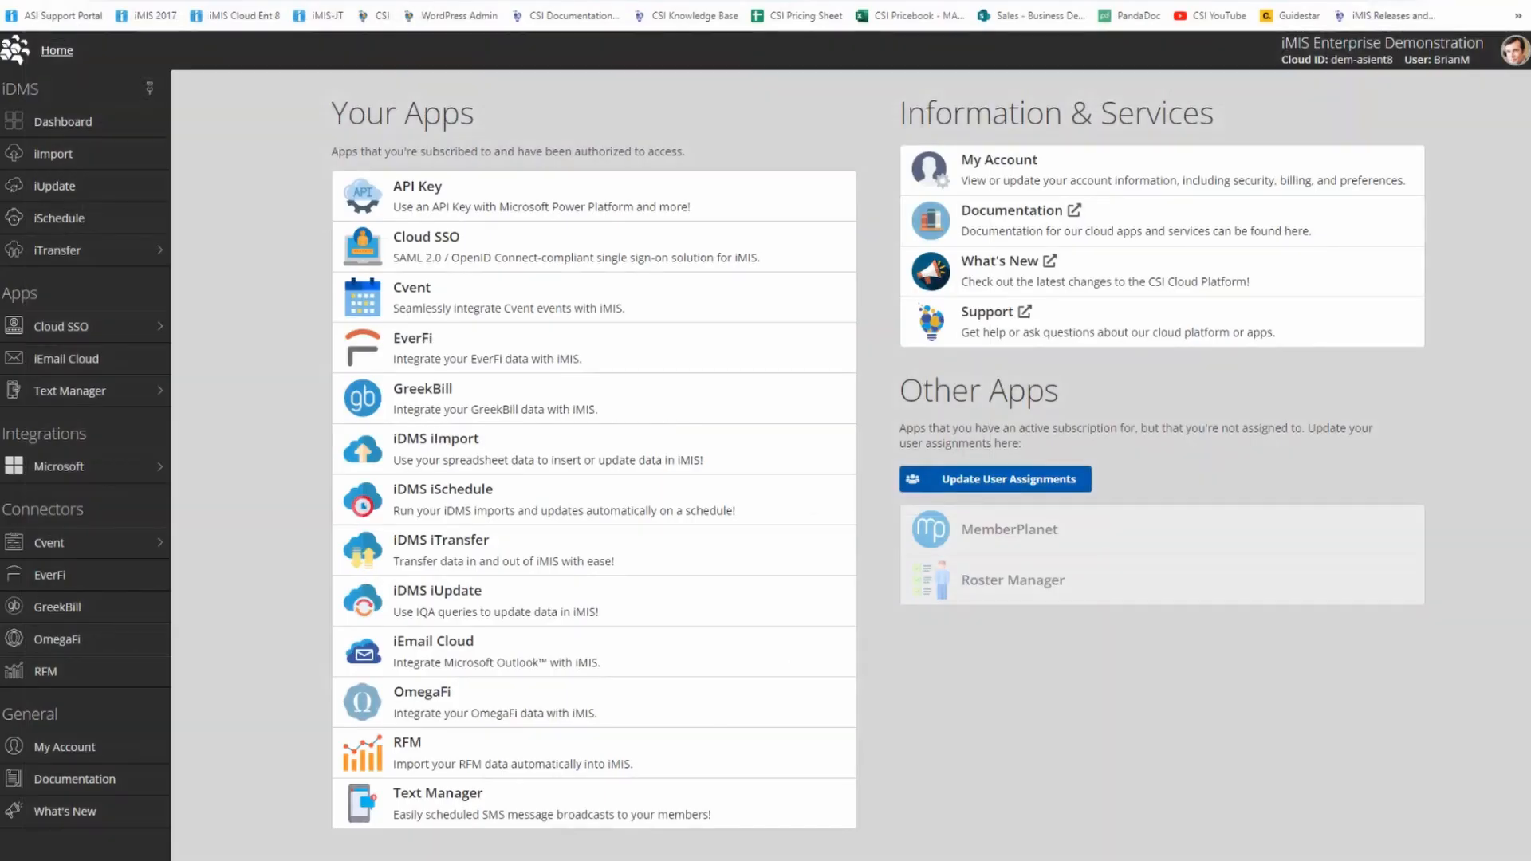
left_click(57, 155)
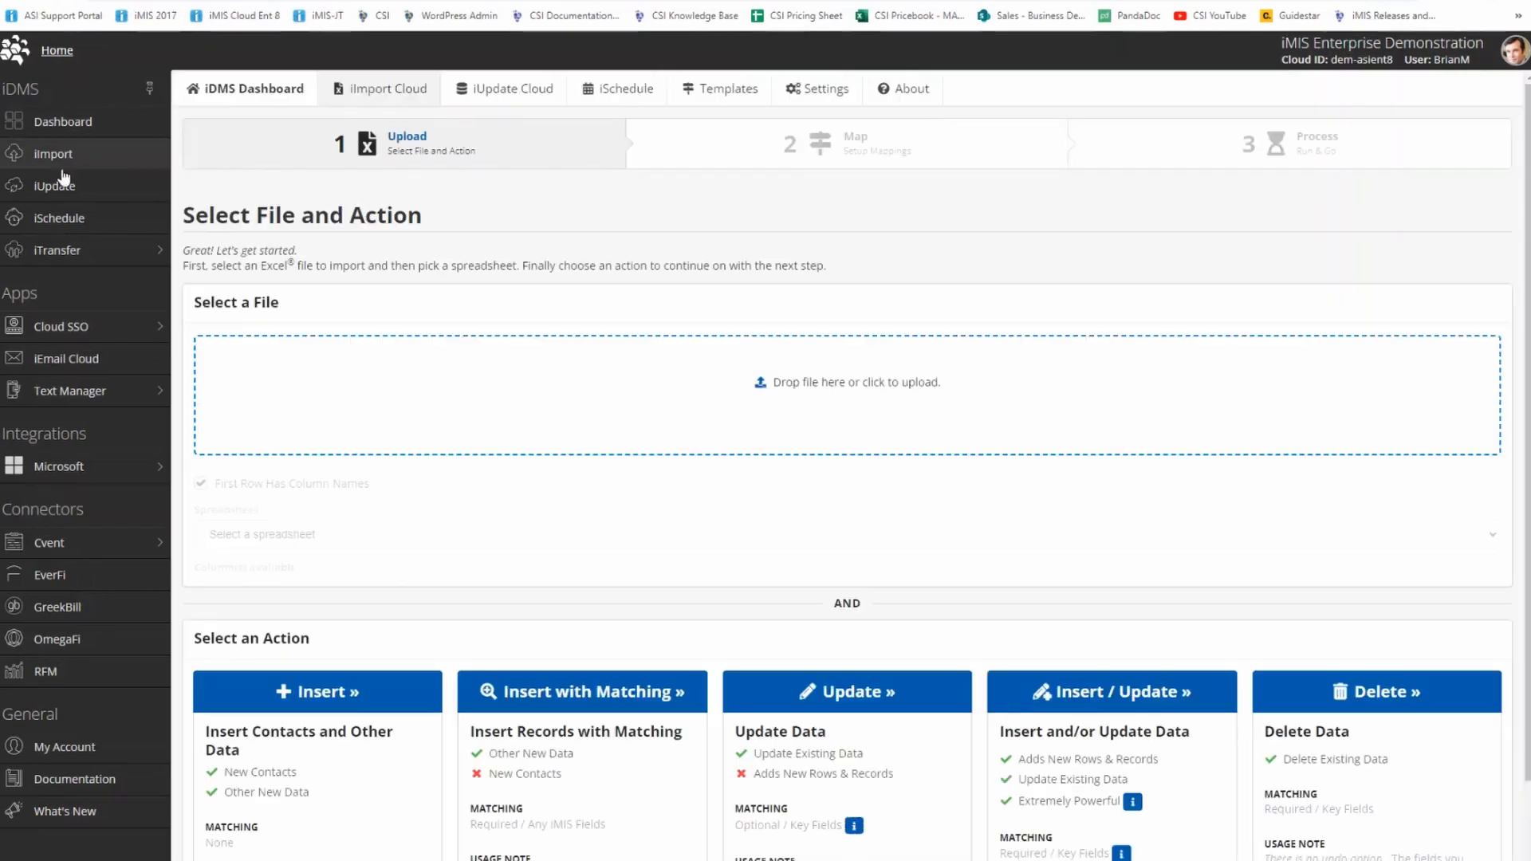
left_click(948, 414)
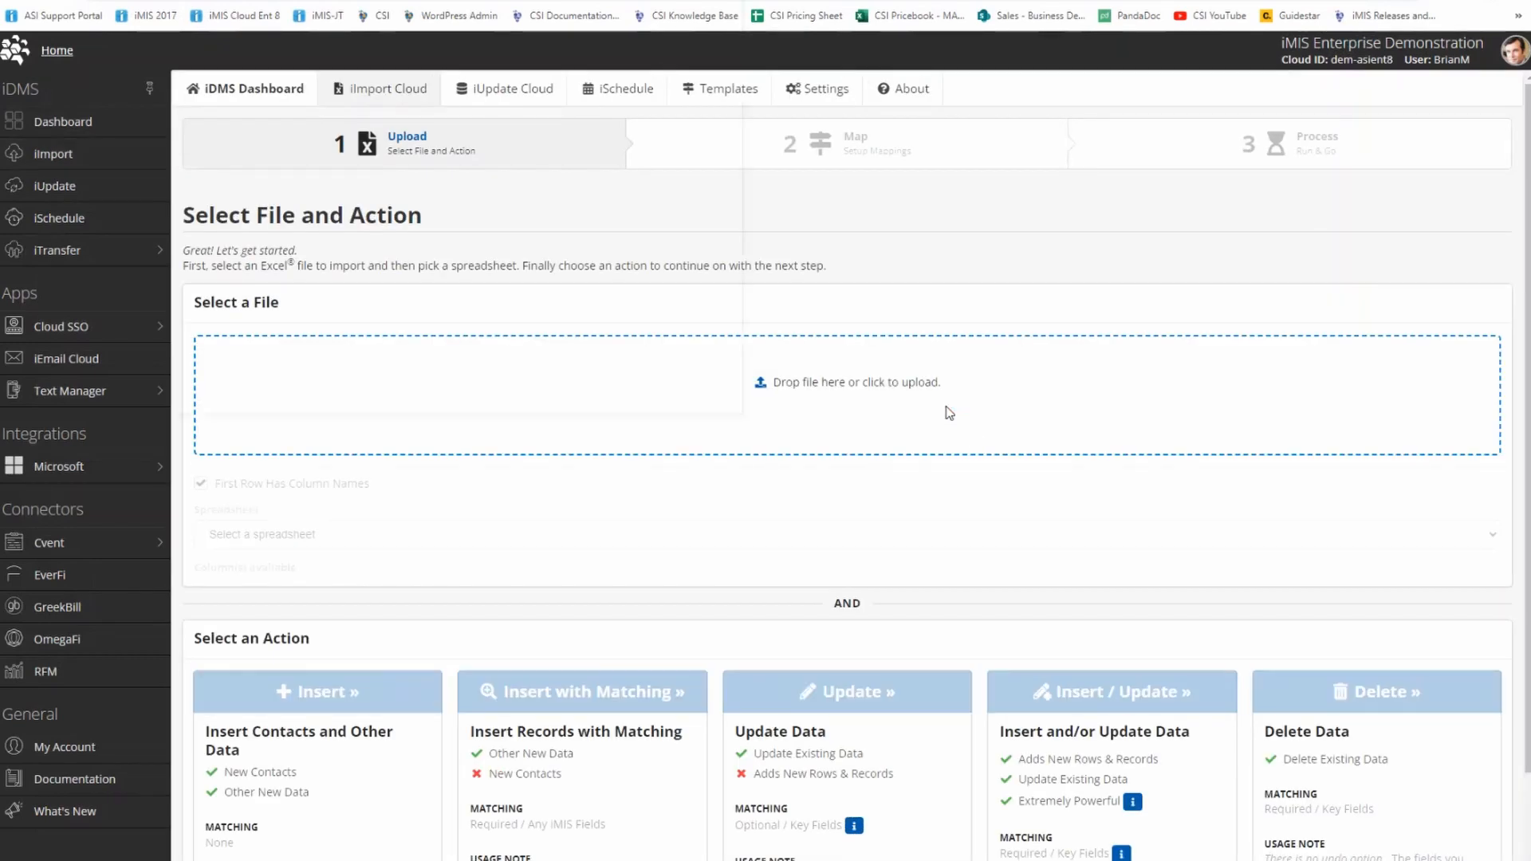
left_click(269, 101)
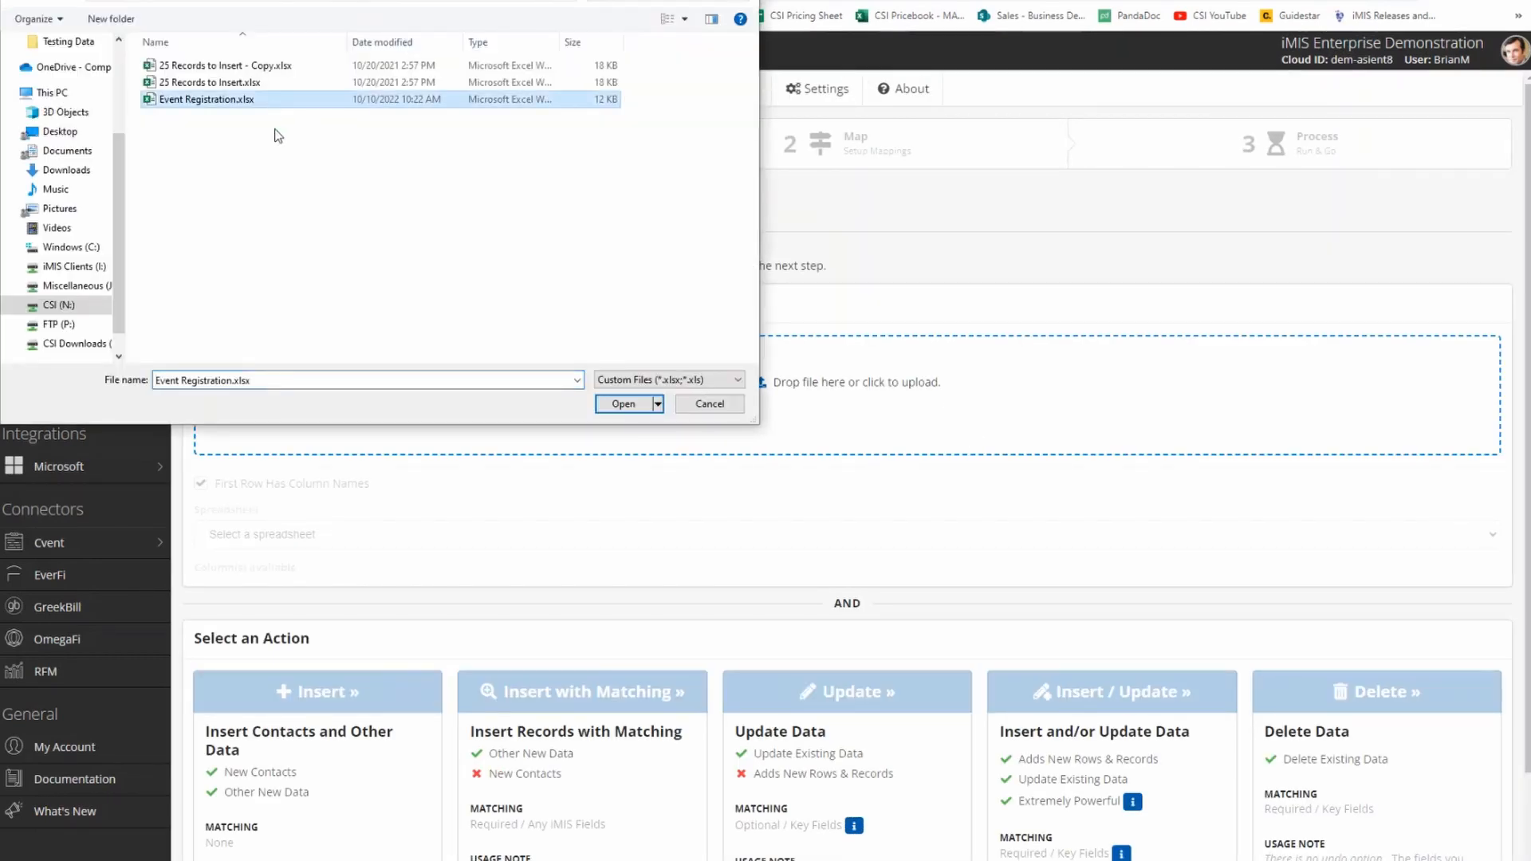
left_click(615, 405)
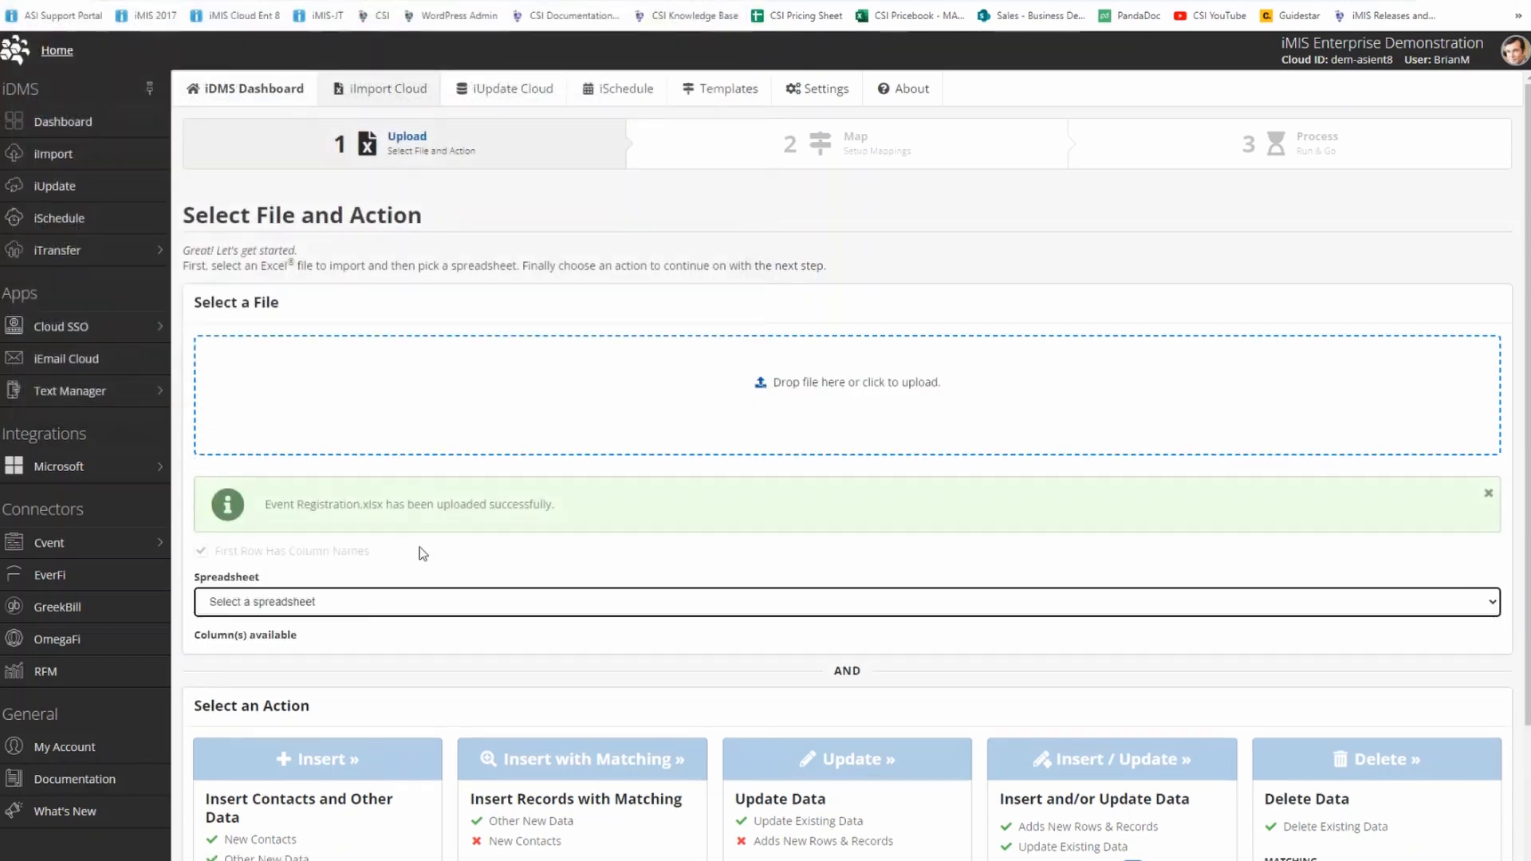
Choose the Event Reg spreadsheet as the import source and pick the Insert with Matching action.
left_click(389, 601)
left_click(323, 638)
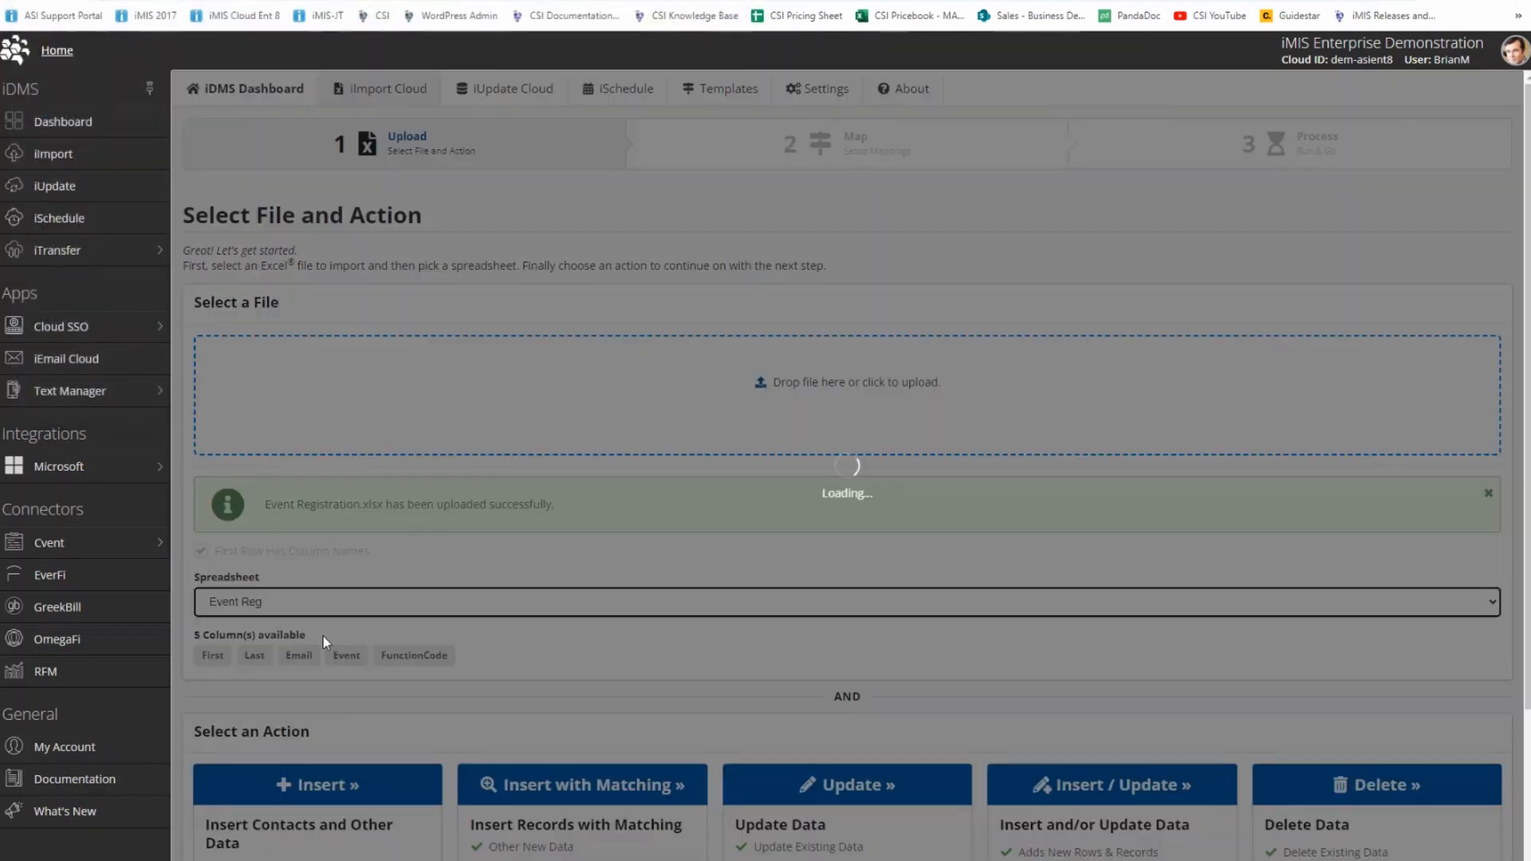
scroll(318, 630, "down", 3)
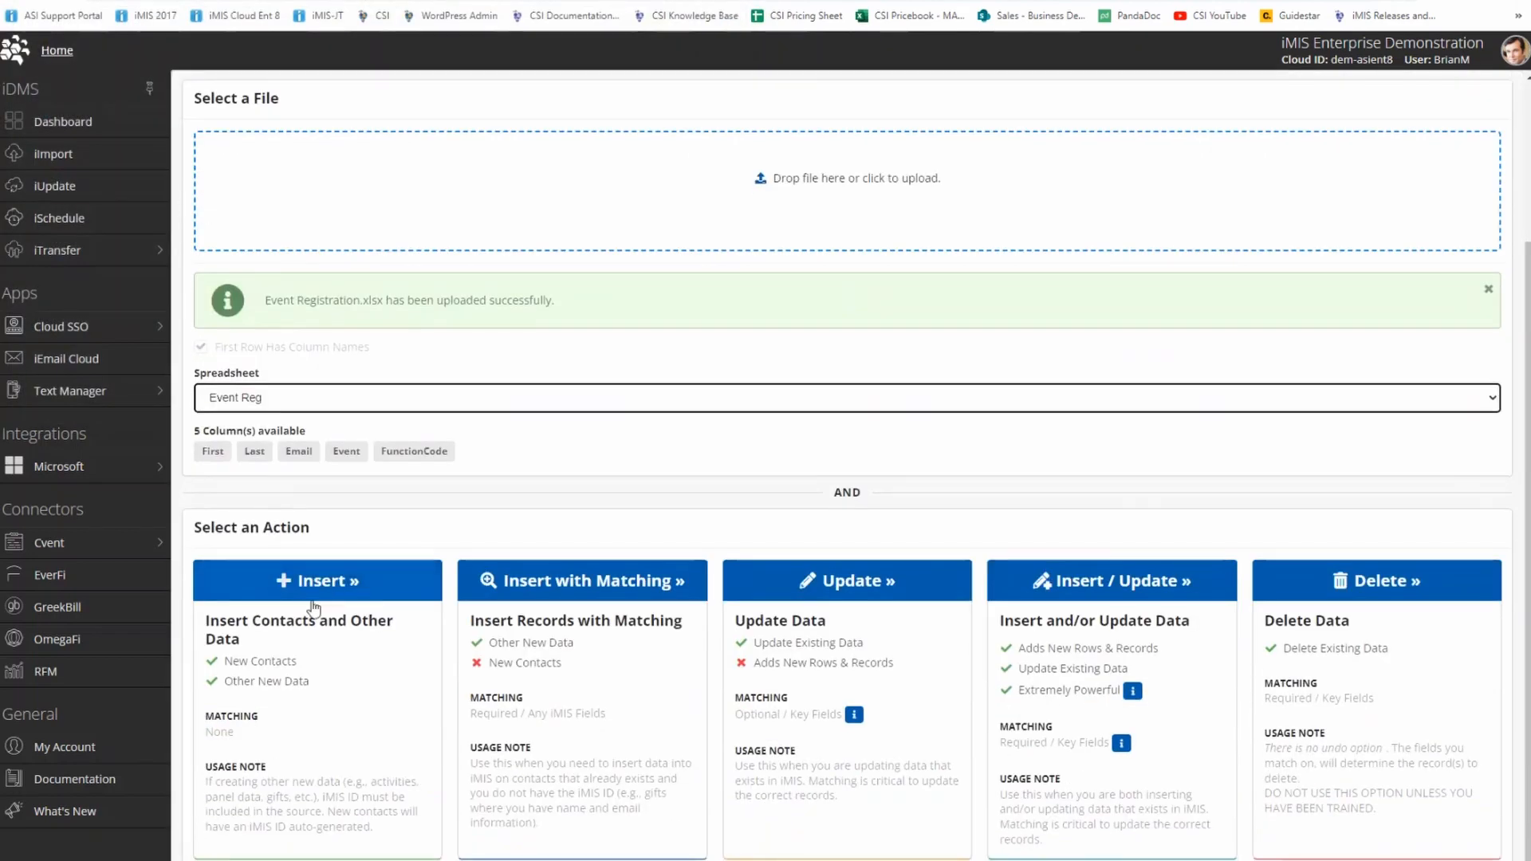
left_click(571, 590)
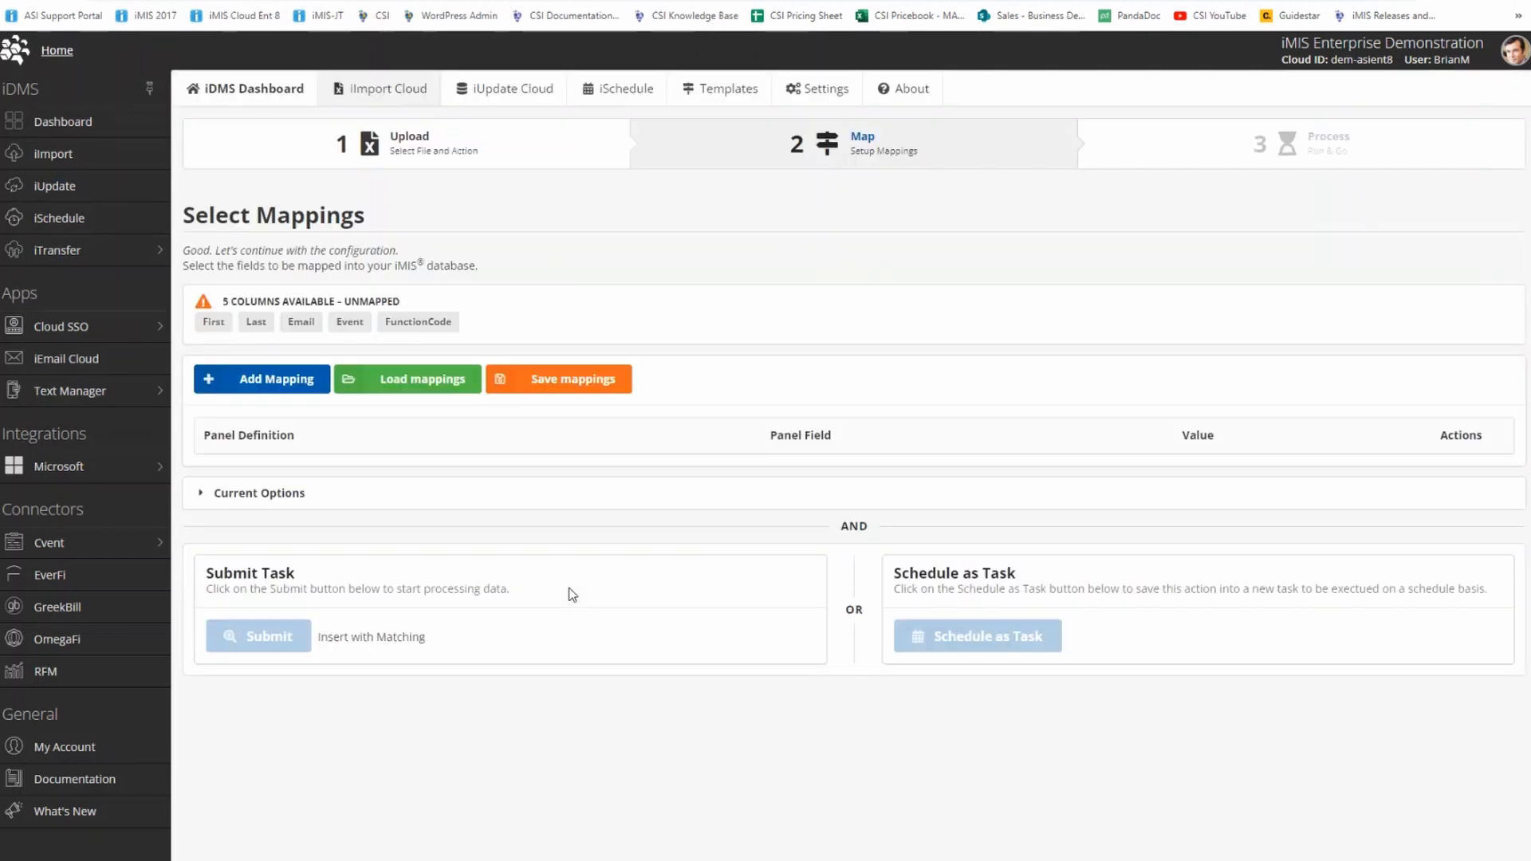
Add a mapping from the First column to the Contact source's First name field, used as a match field.
left_click(246, 380)
left_click(311, 244)
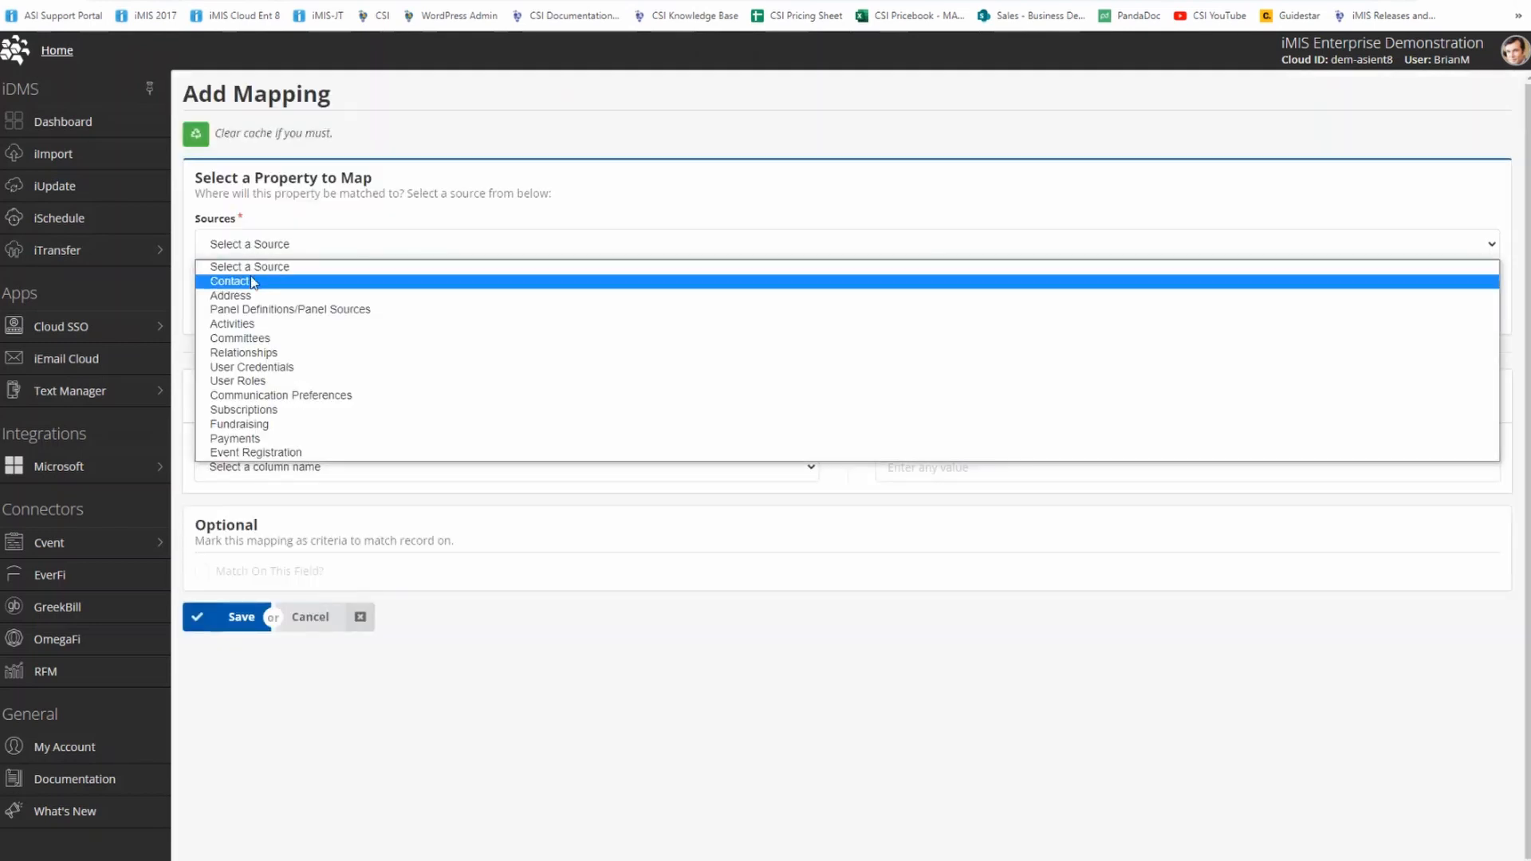
left_click(252, 281)
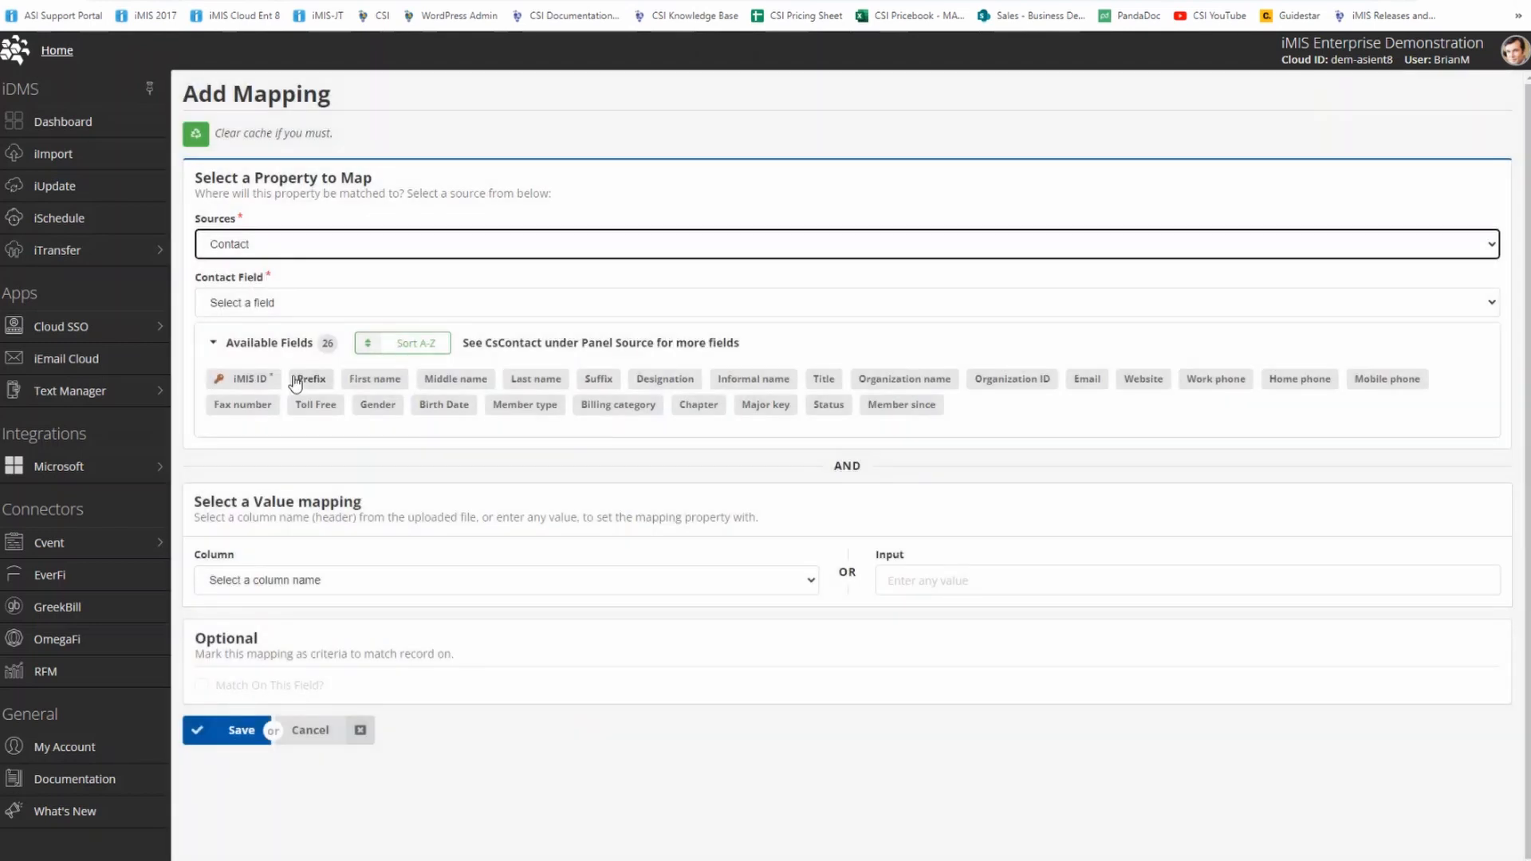
left_click(375, 378)
left_click(335, 579)
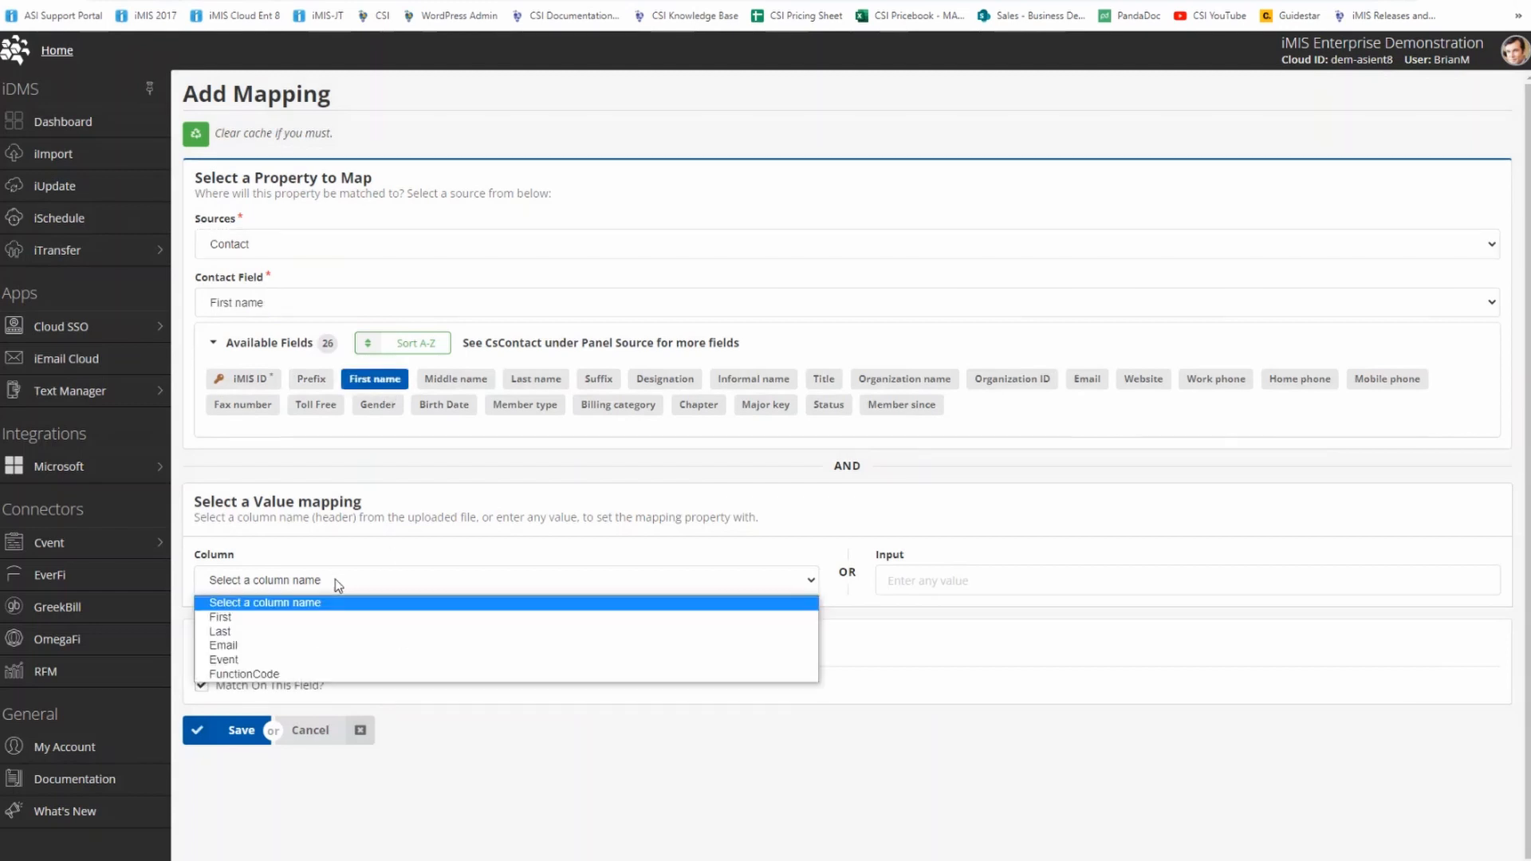
left_click(239, 617)
left_click(203, 733)
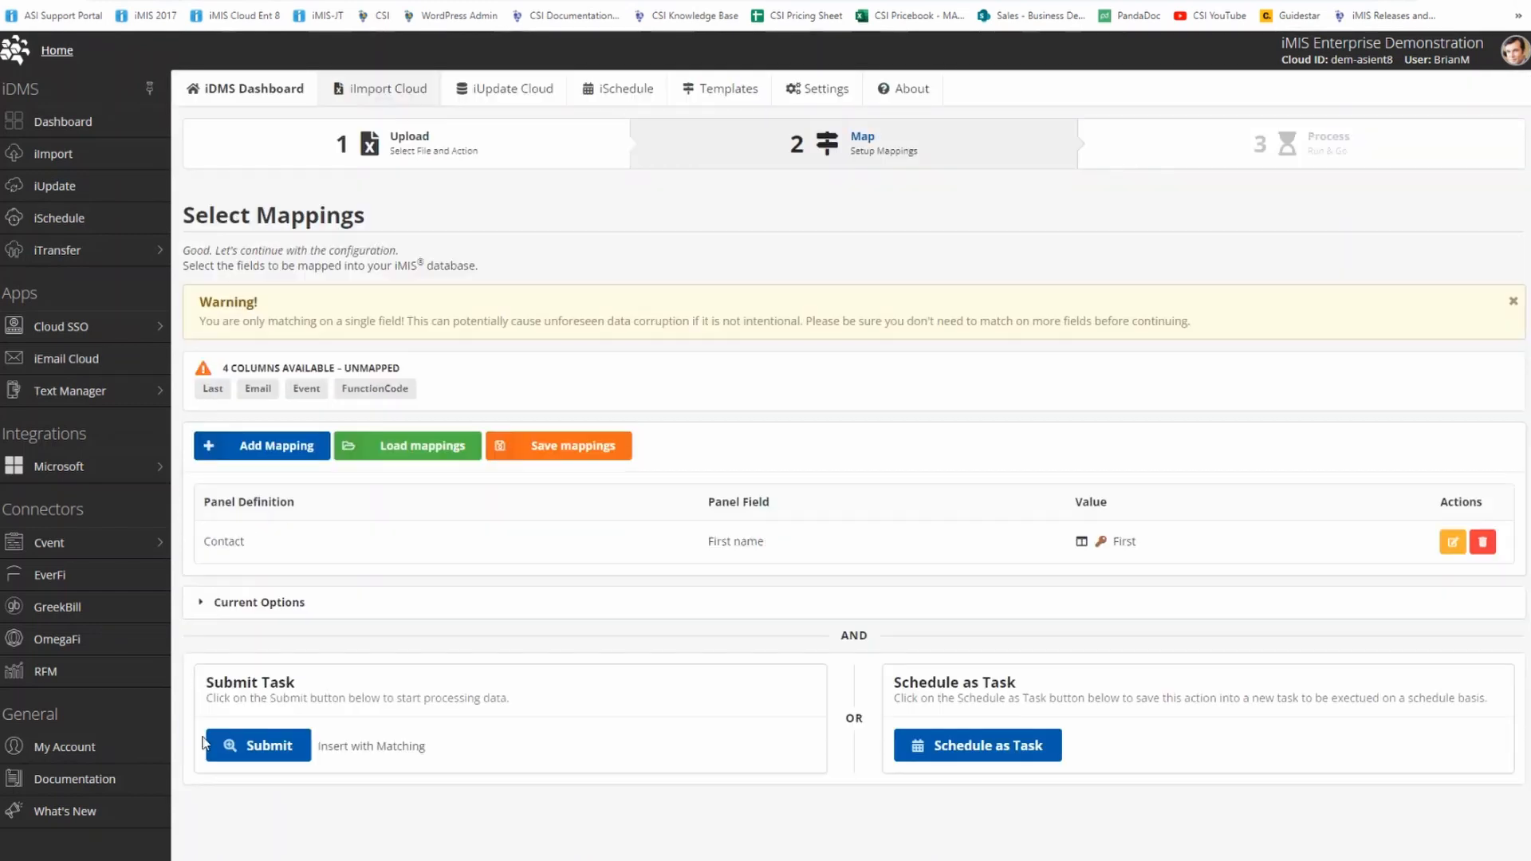
Map the Last and Email columns to the Contact fields Last name and Email, both used as match fields.
left_click(212, 390)
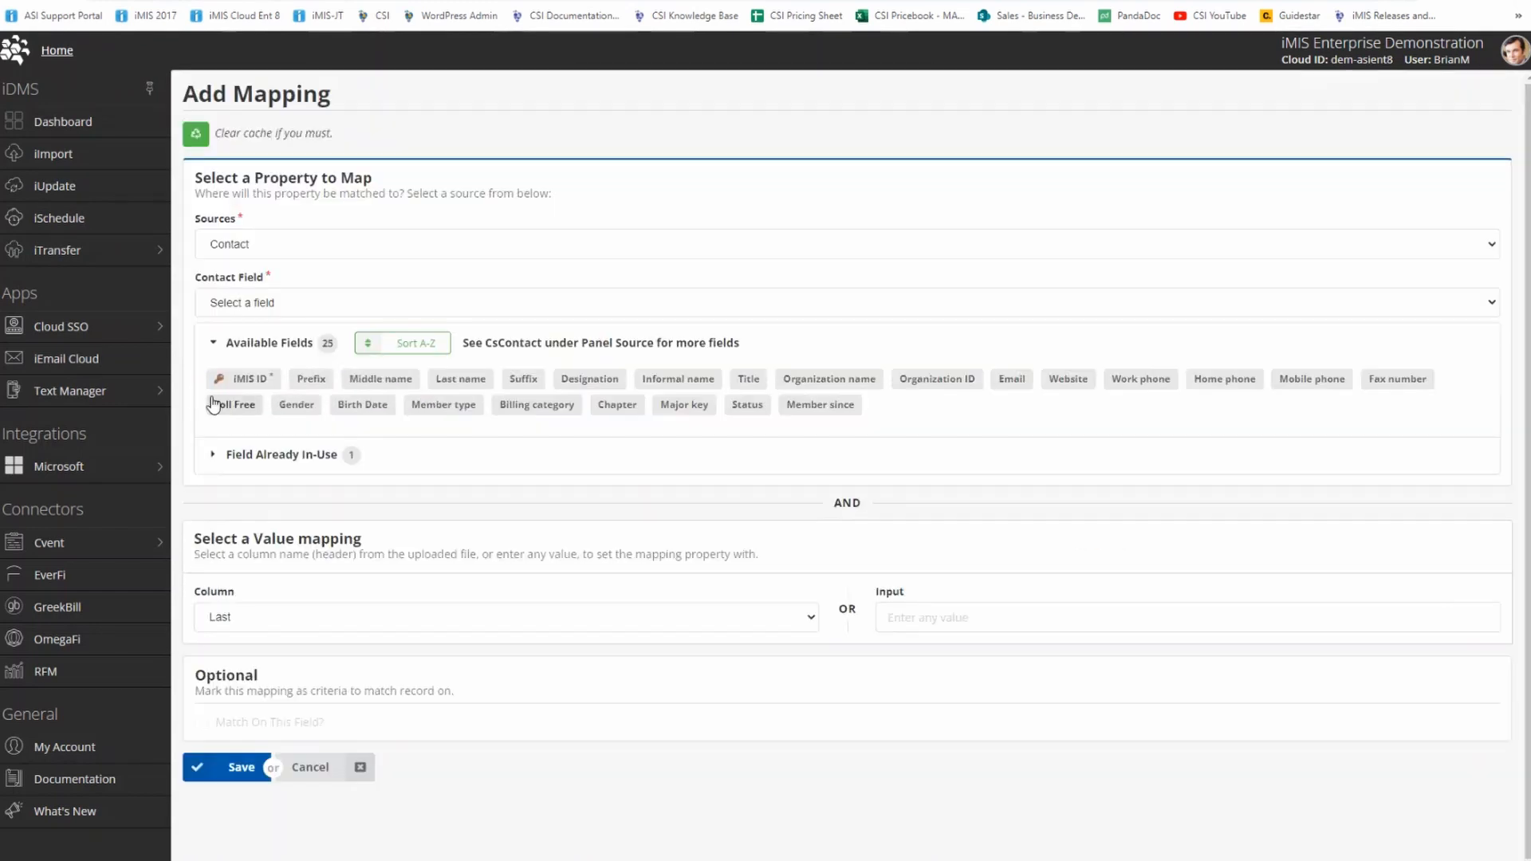
left_click(461, 379)
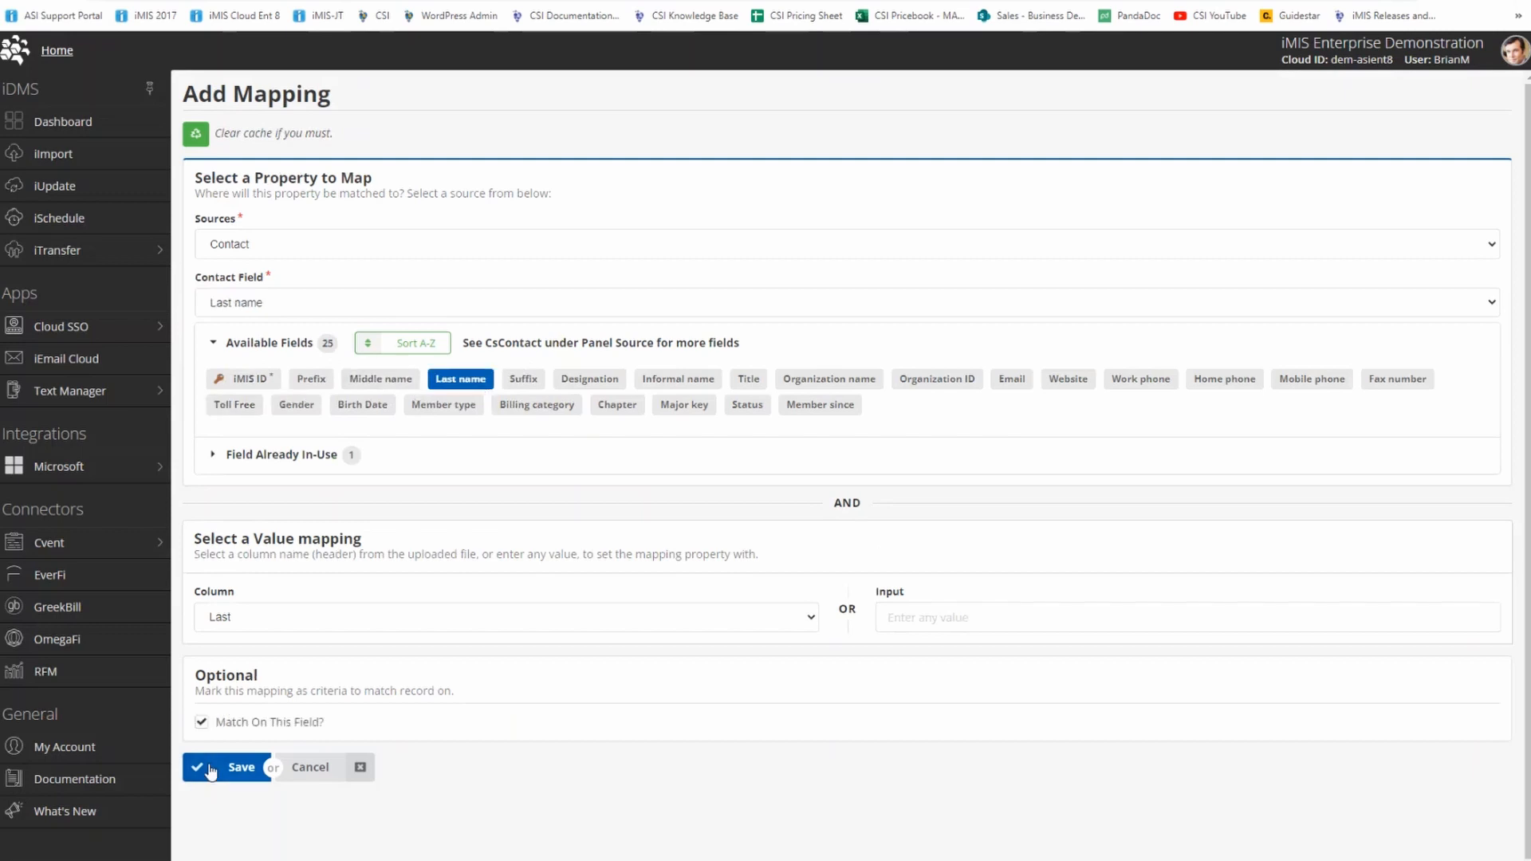
left_click(210, 768)
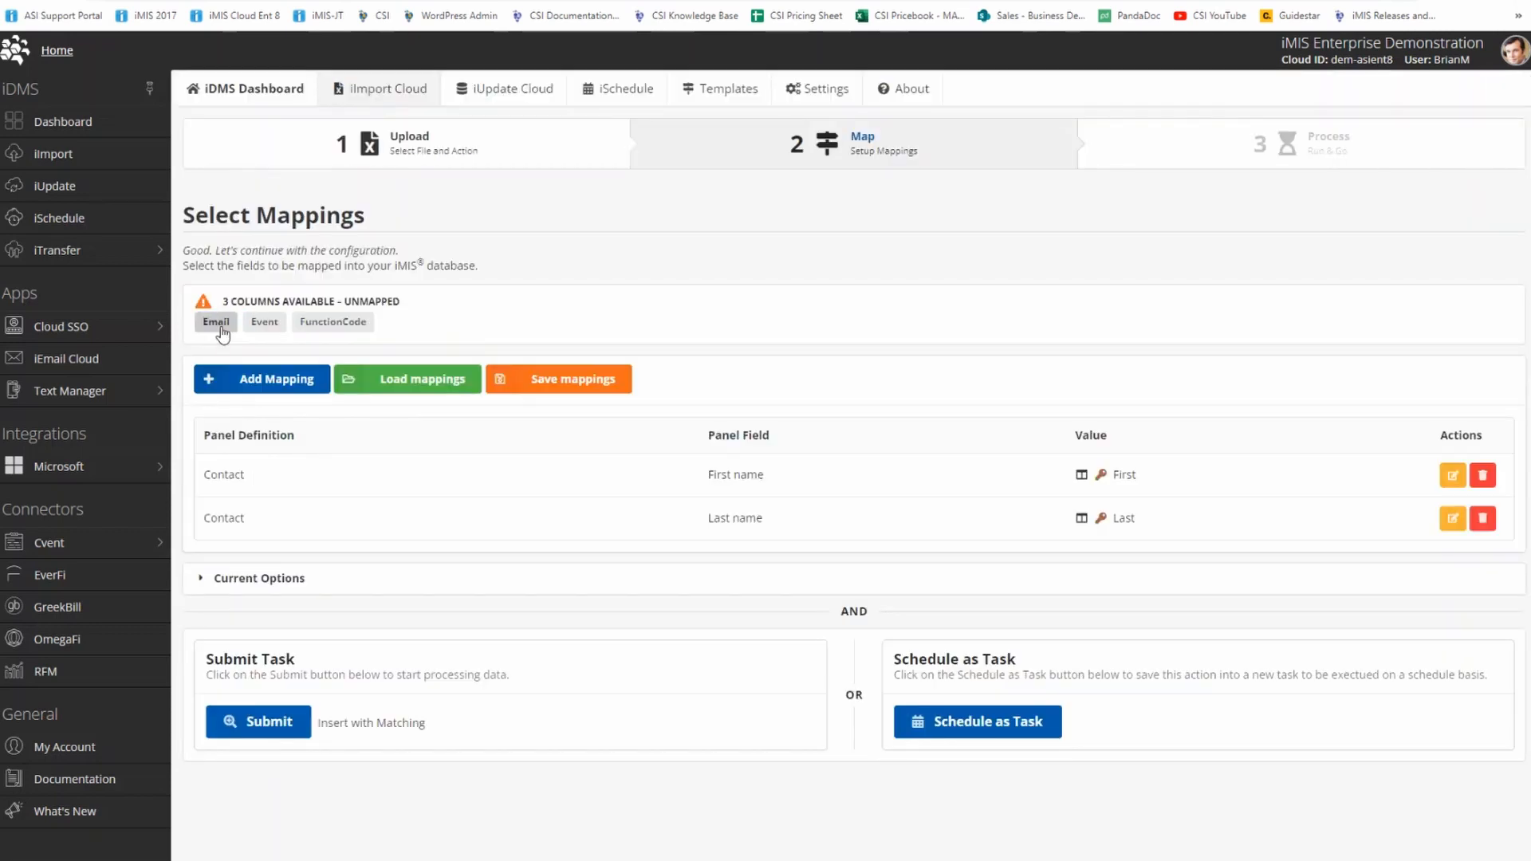
left_click(216, 322)
left_click(938, 380)
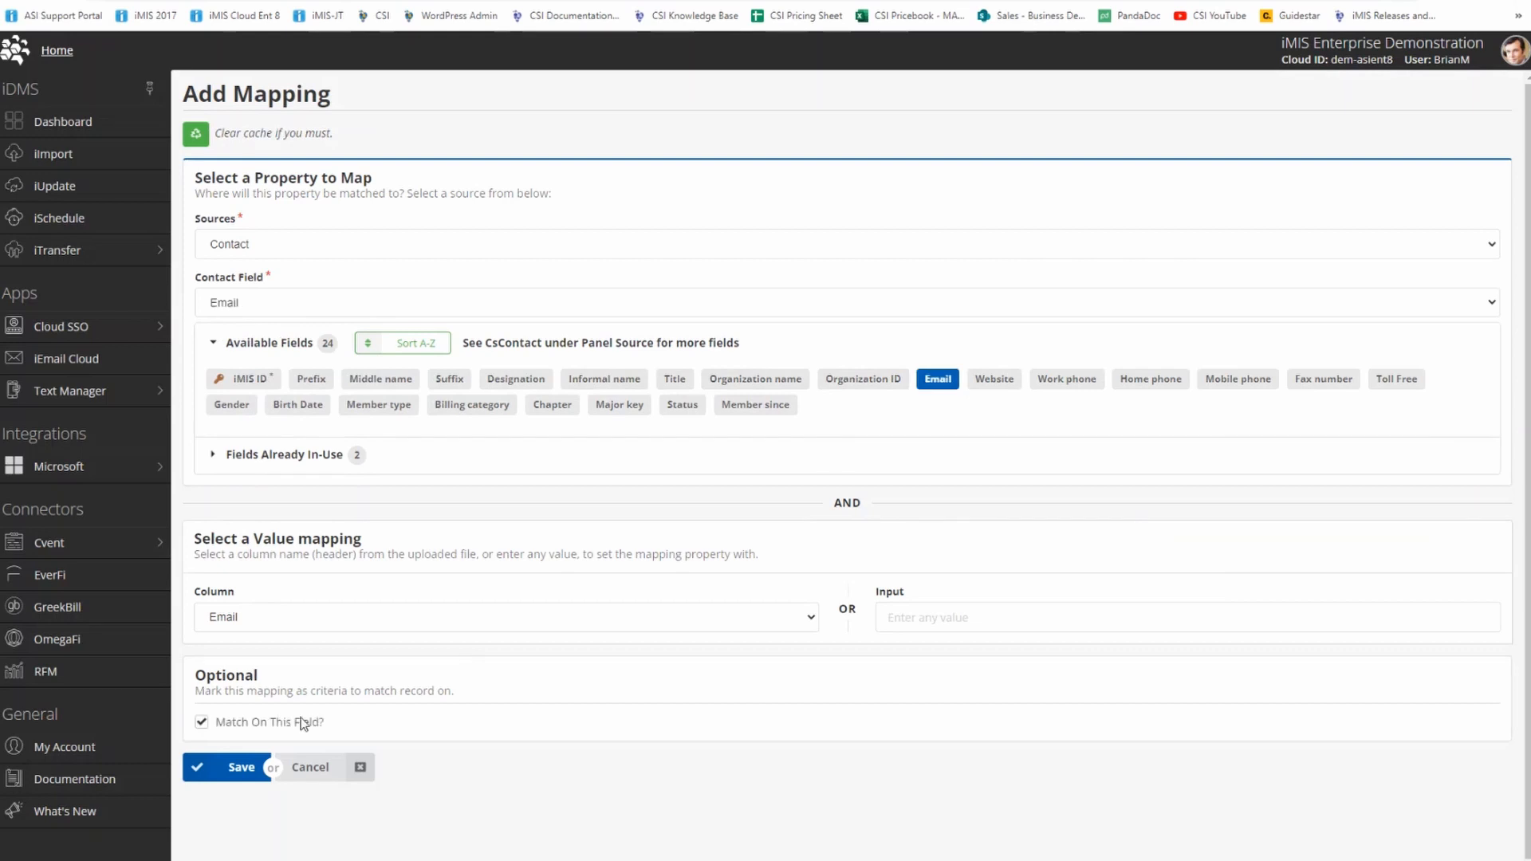
left_click(237, 764)
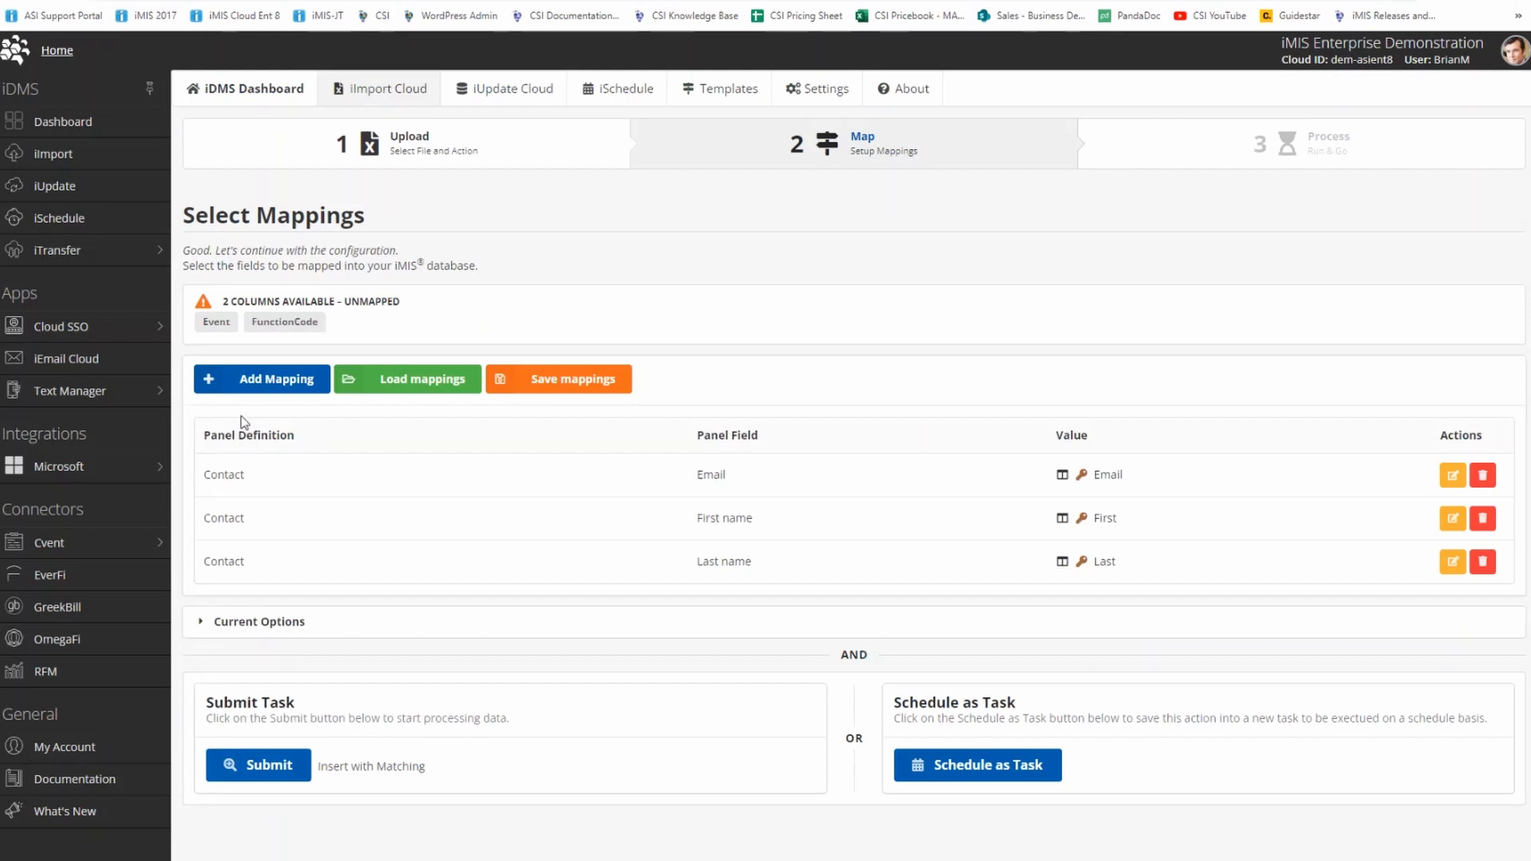
Add a mapping from the Event column to the Event Registration source's Event Code field.
left_click(239, 388)
left_click(355, 241)
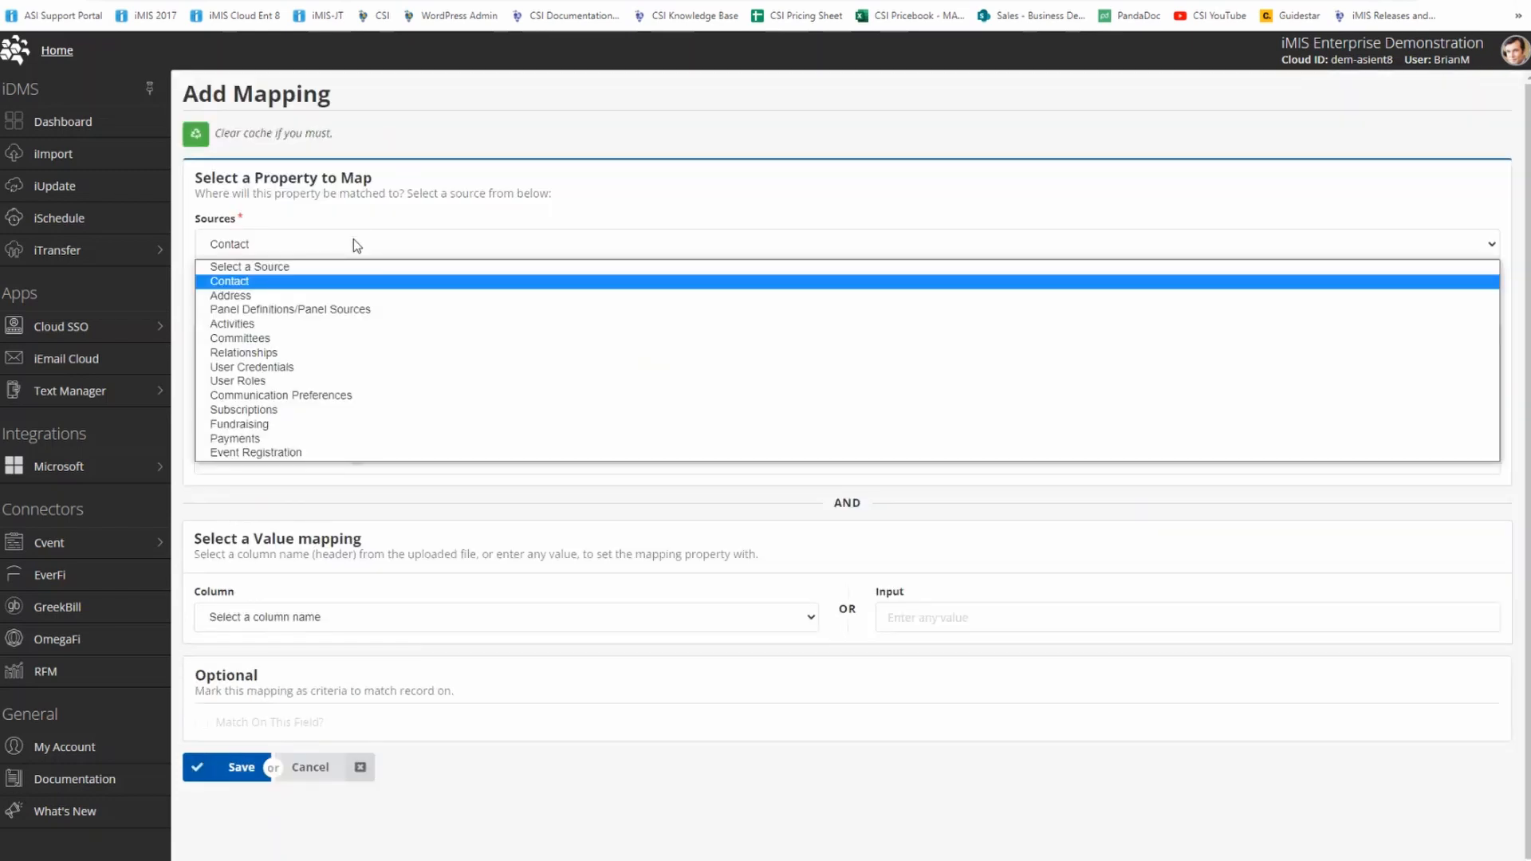
left_click(306, 453)
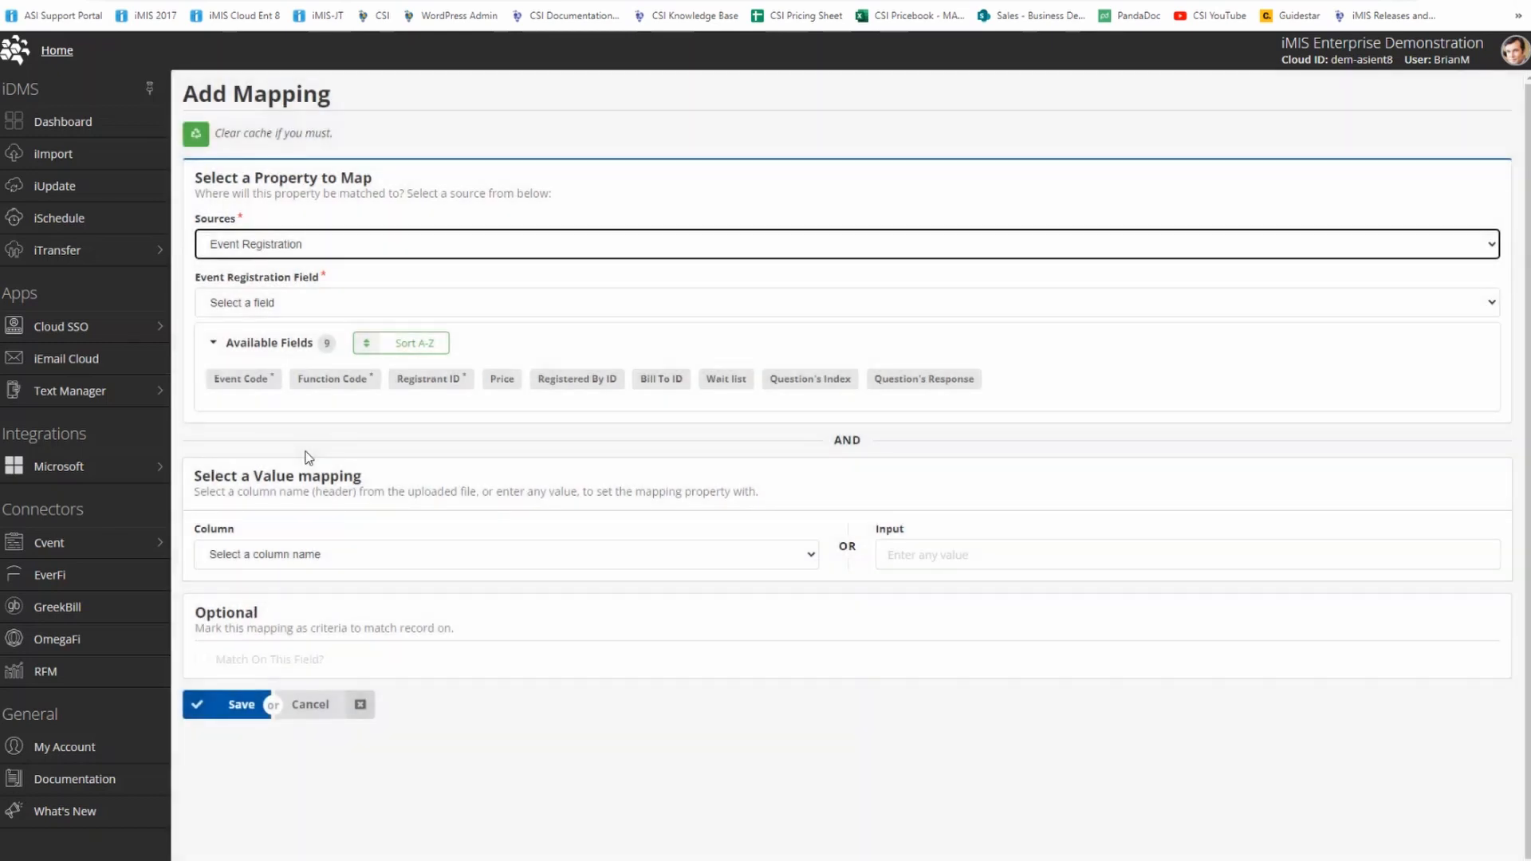
left_click(316, 555)
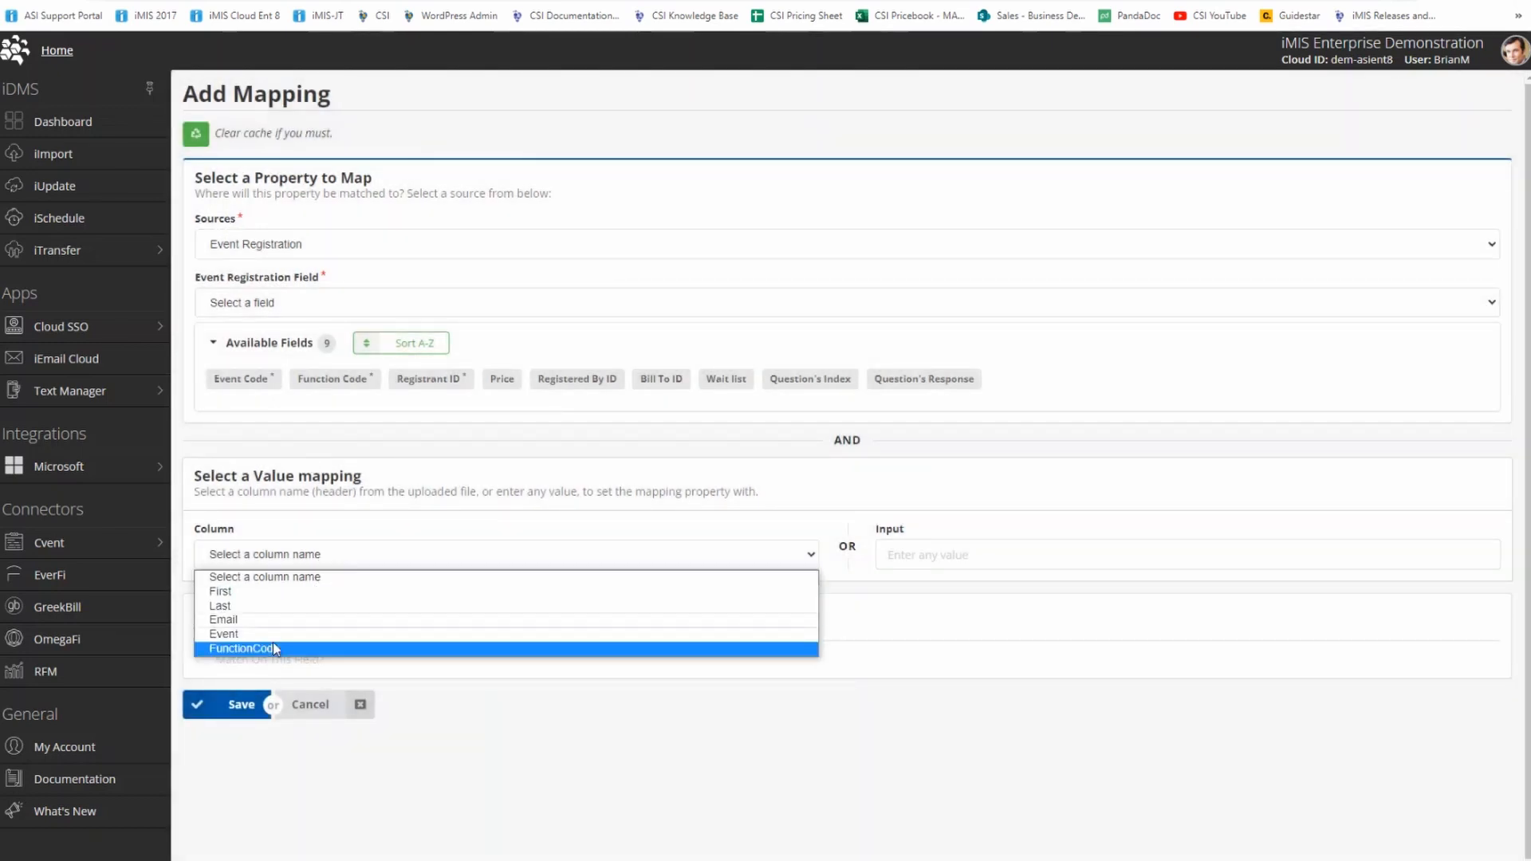
key("Up")
key("Return")
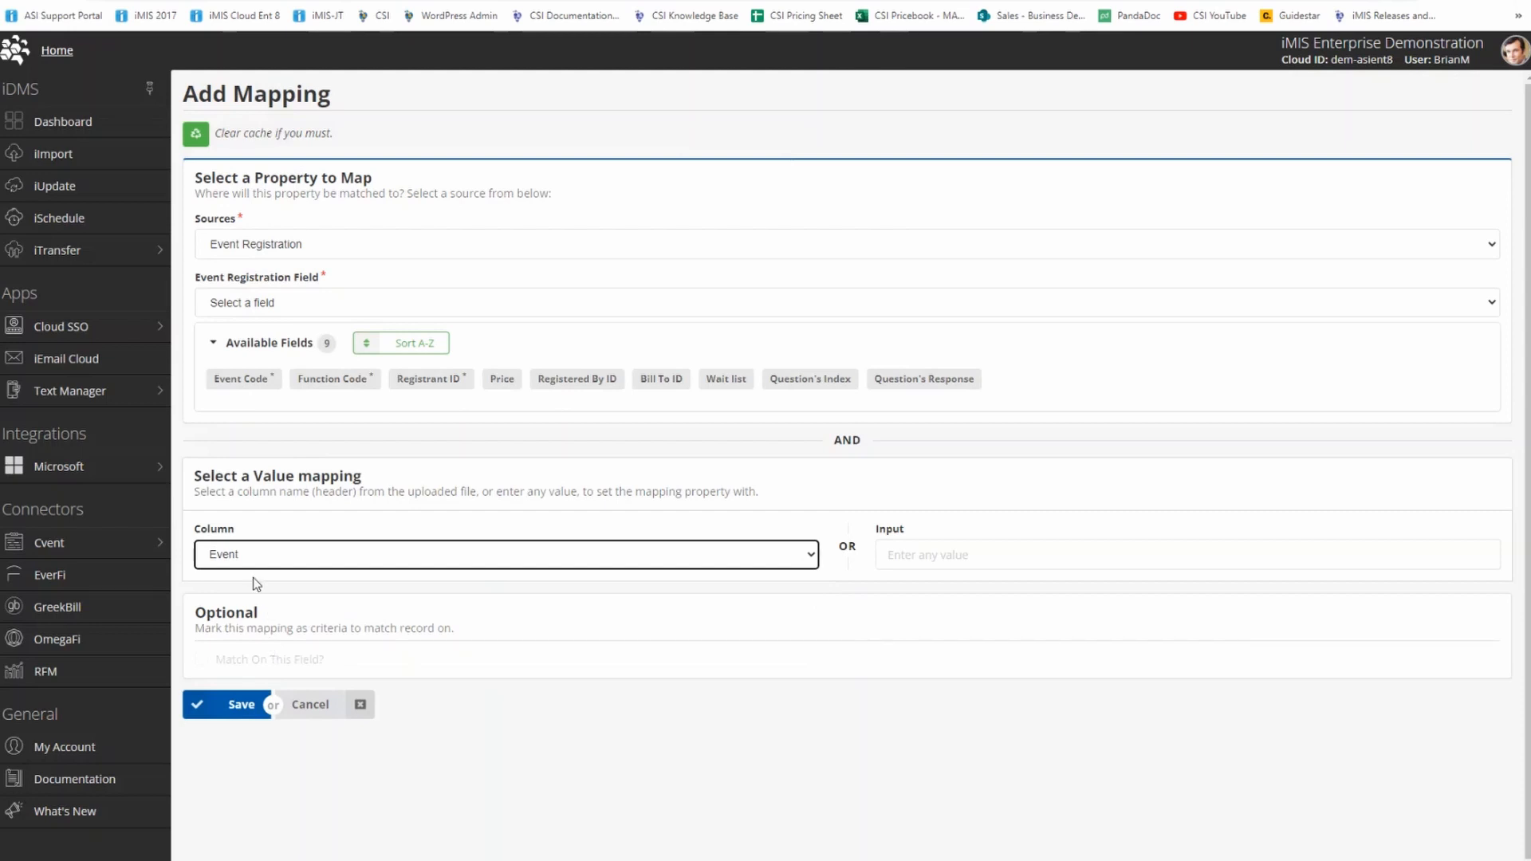
left_click(238, 387)
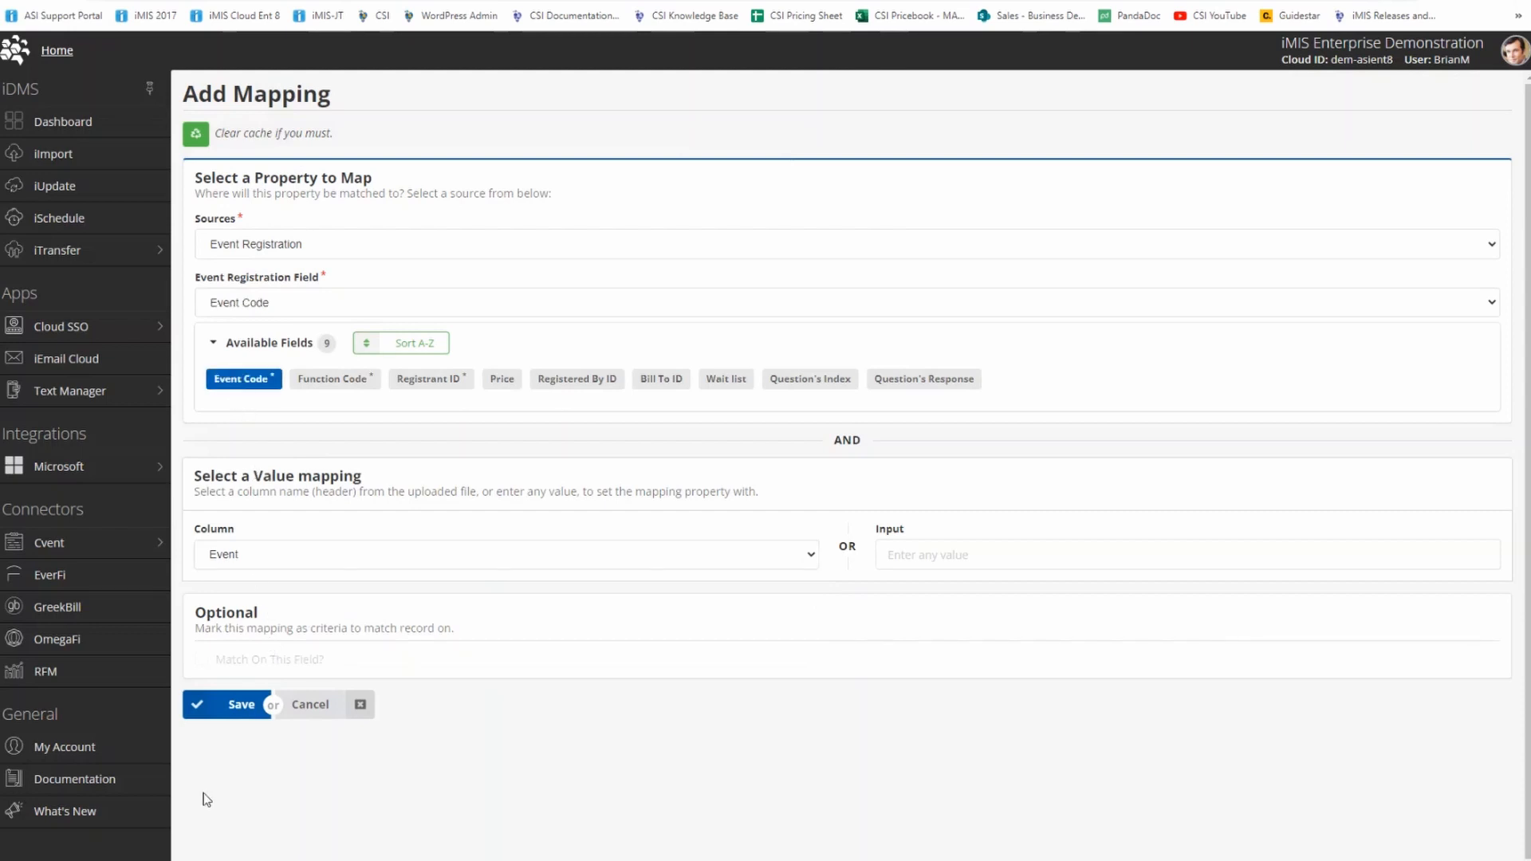
left_click(200, 717)
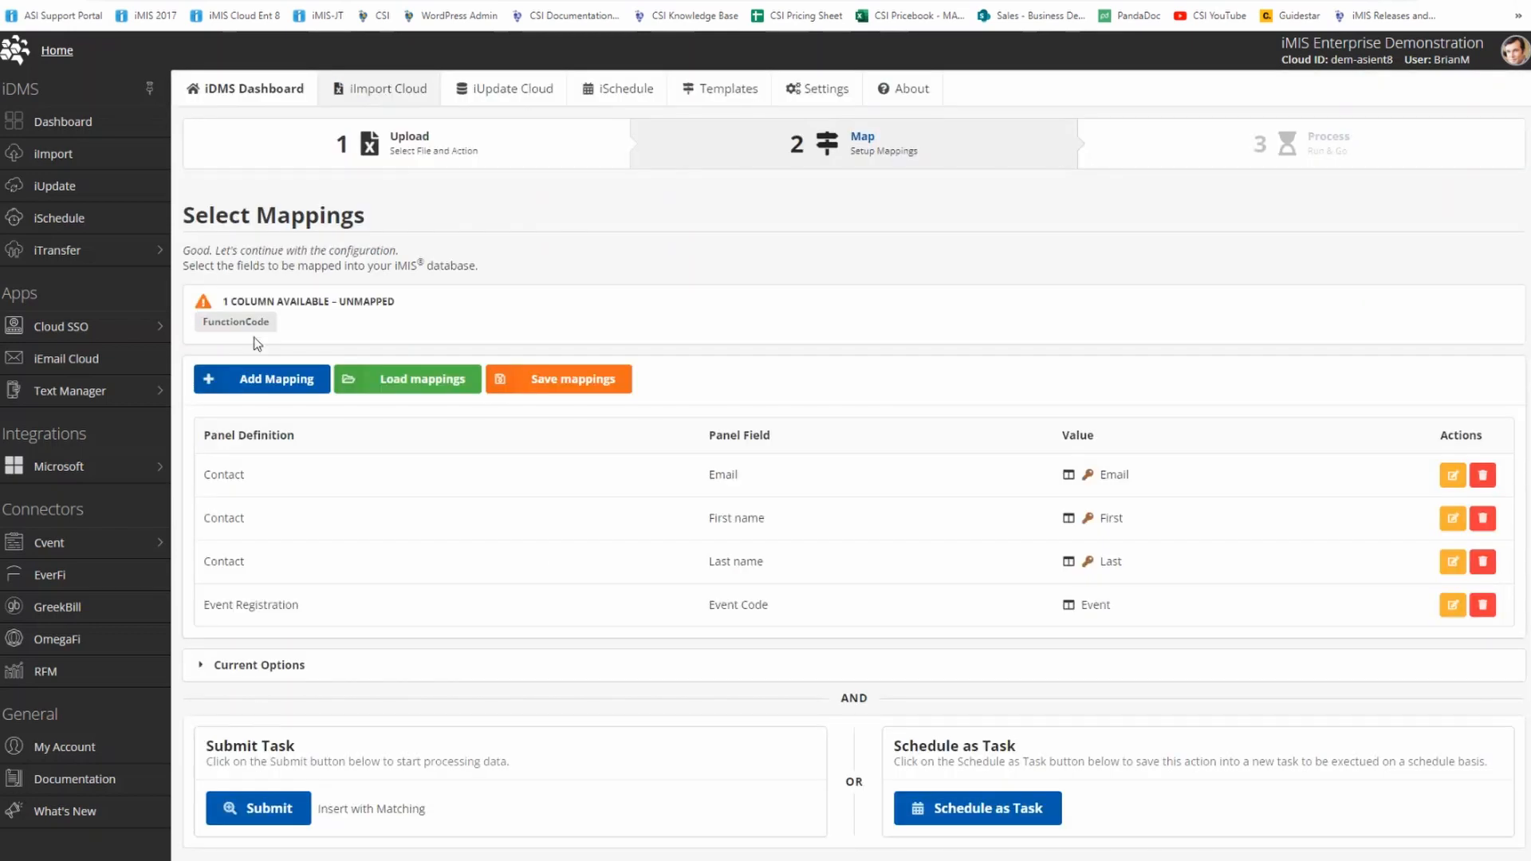
Map the unmapped FunctionCode column to the Event Registration source's Function Code field.
left_click(247, 334)
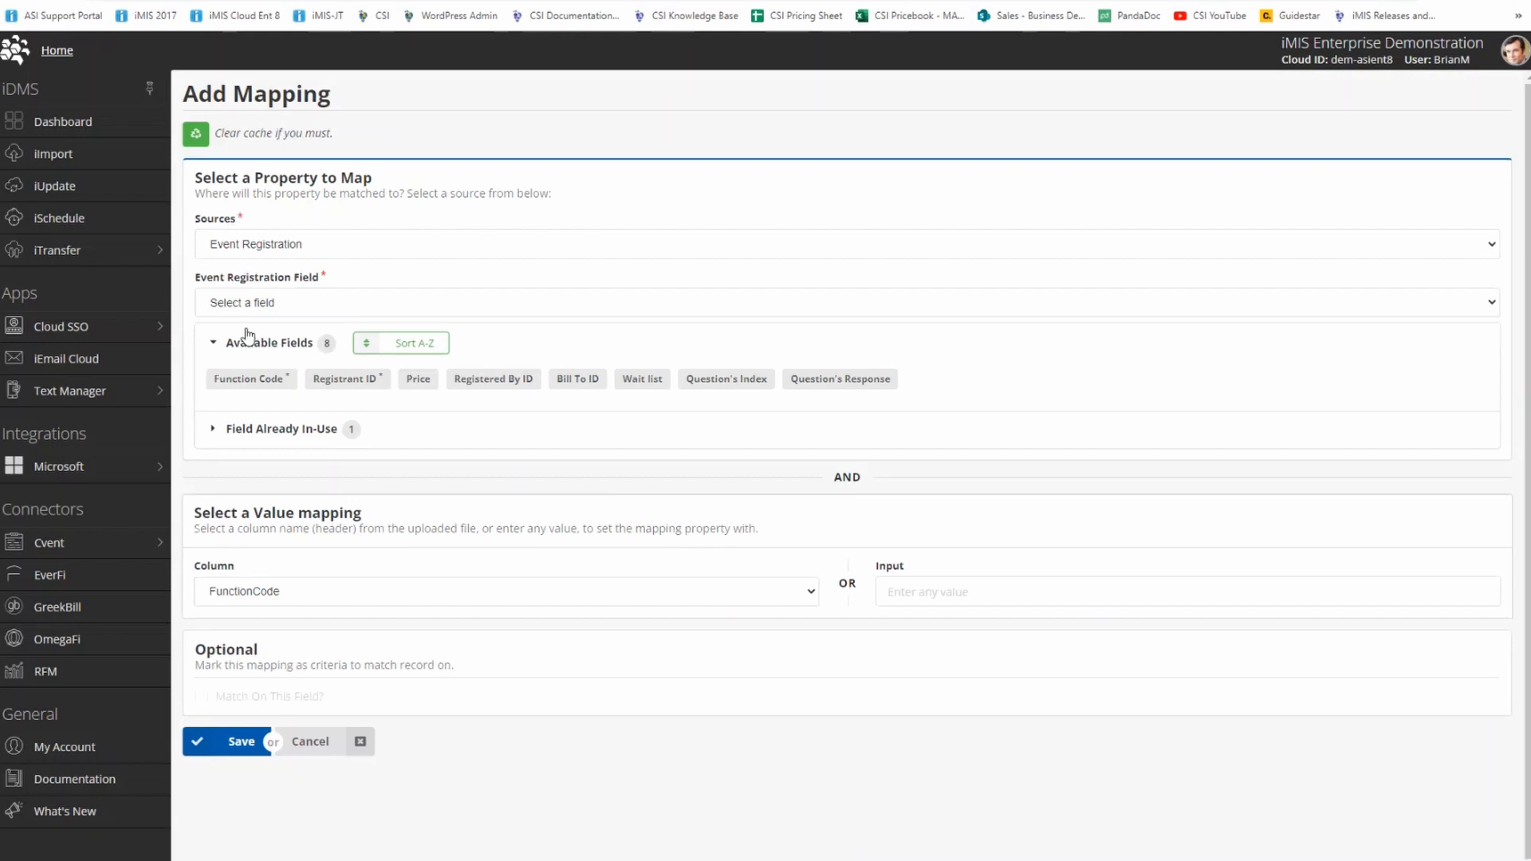
left_click(267, 384)
left_click(203, 746)
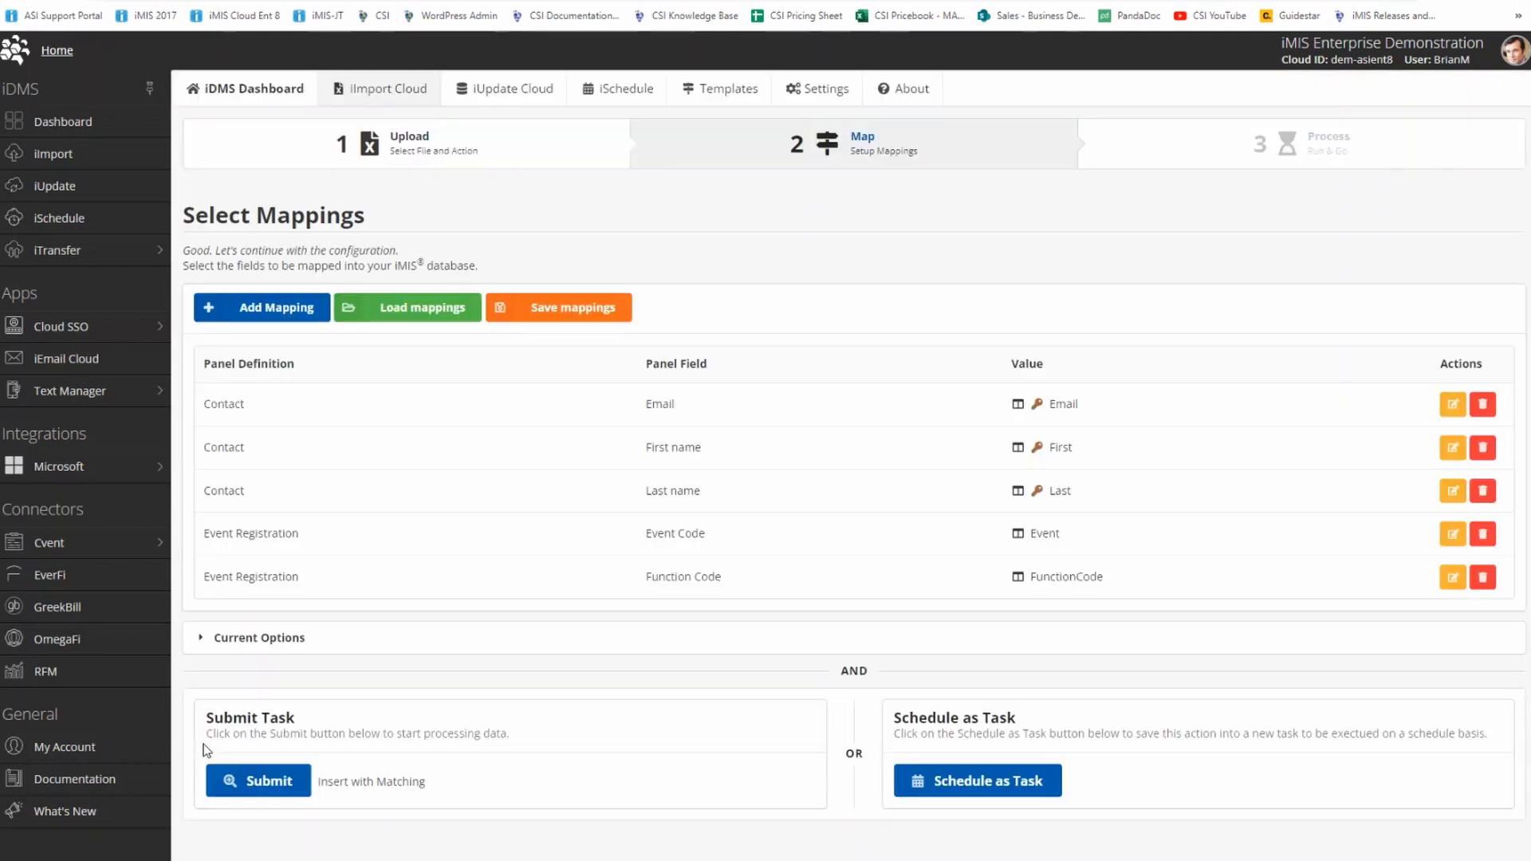
Check the current import options, submit the task and continue with Insert with Matching from the validation page.
left_click(750, 654)
scroll(745, 646, "down", 1)
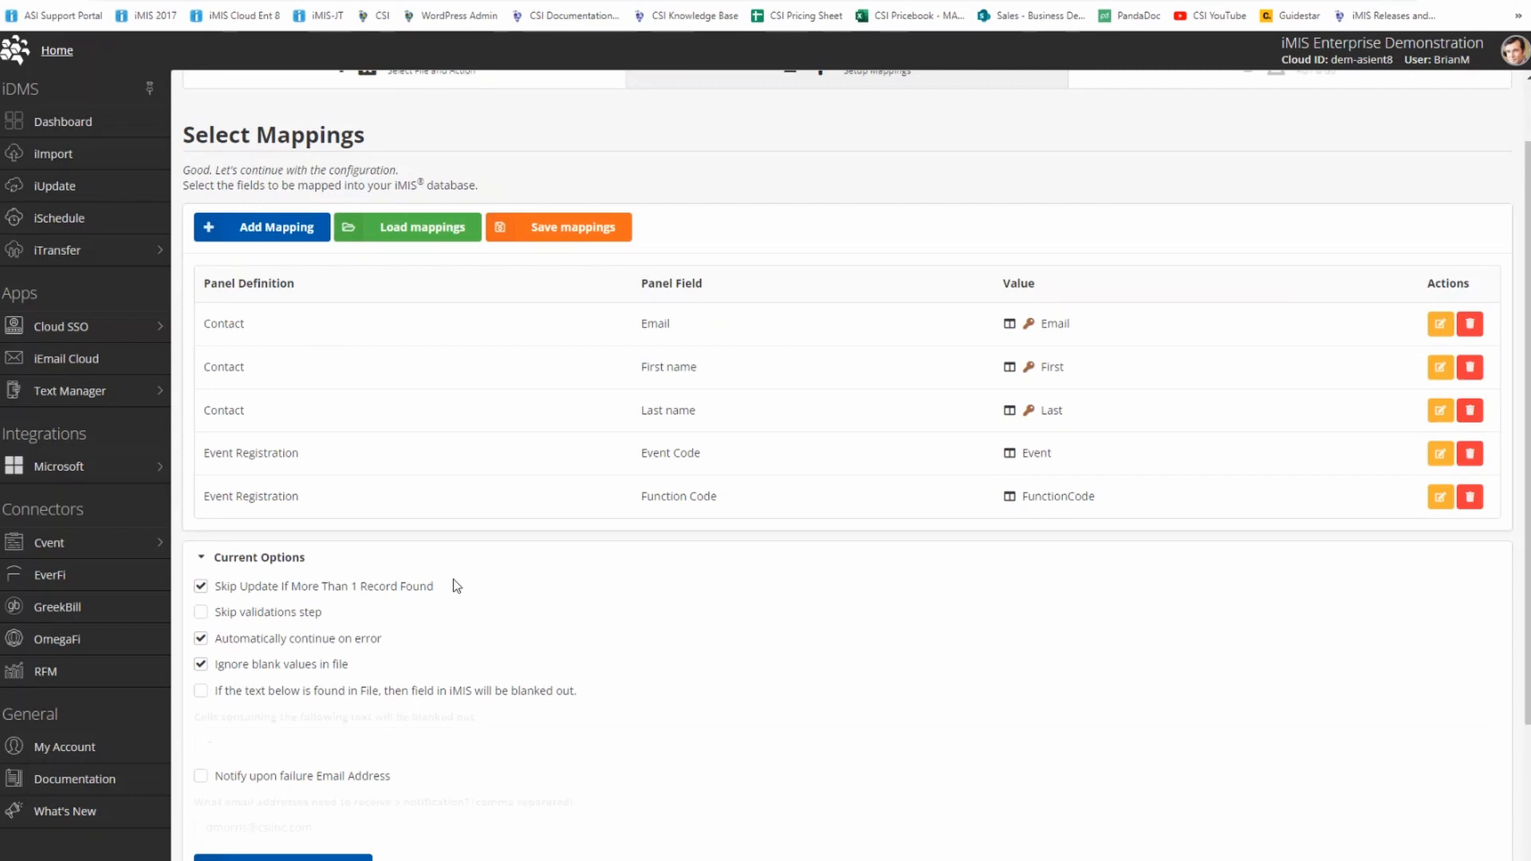
scroll(453, 579, "down", 3)
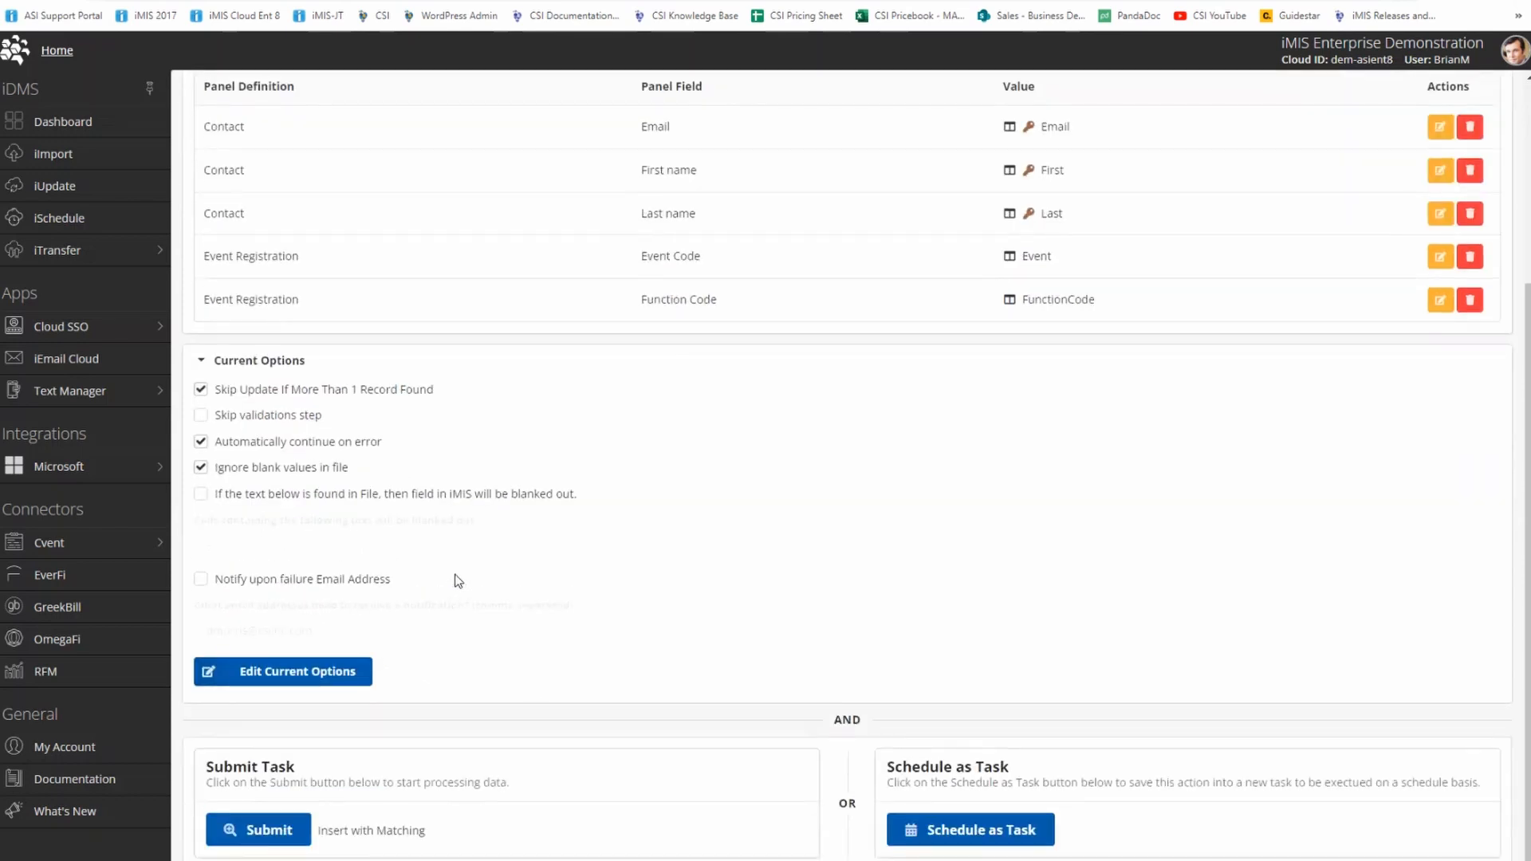
left_click(293, 834)
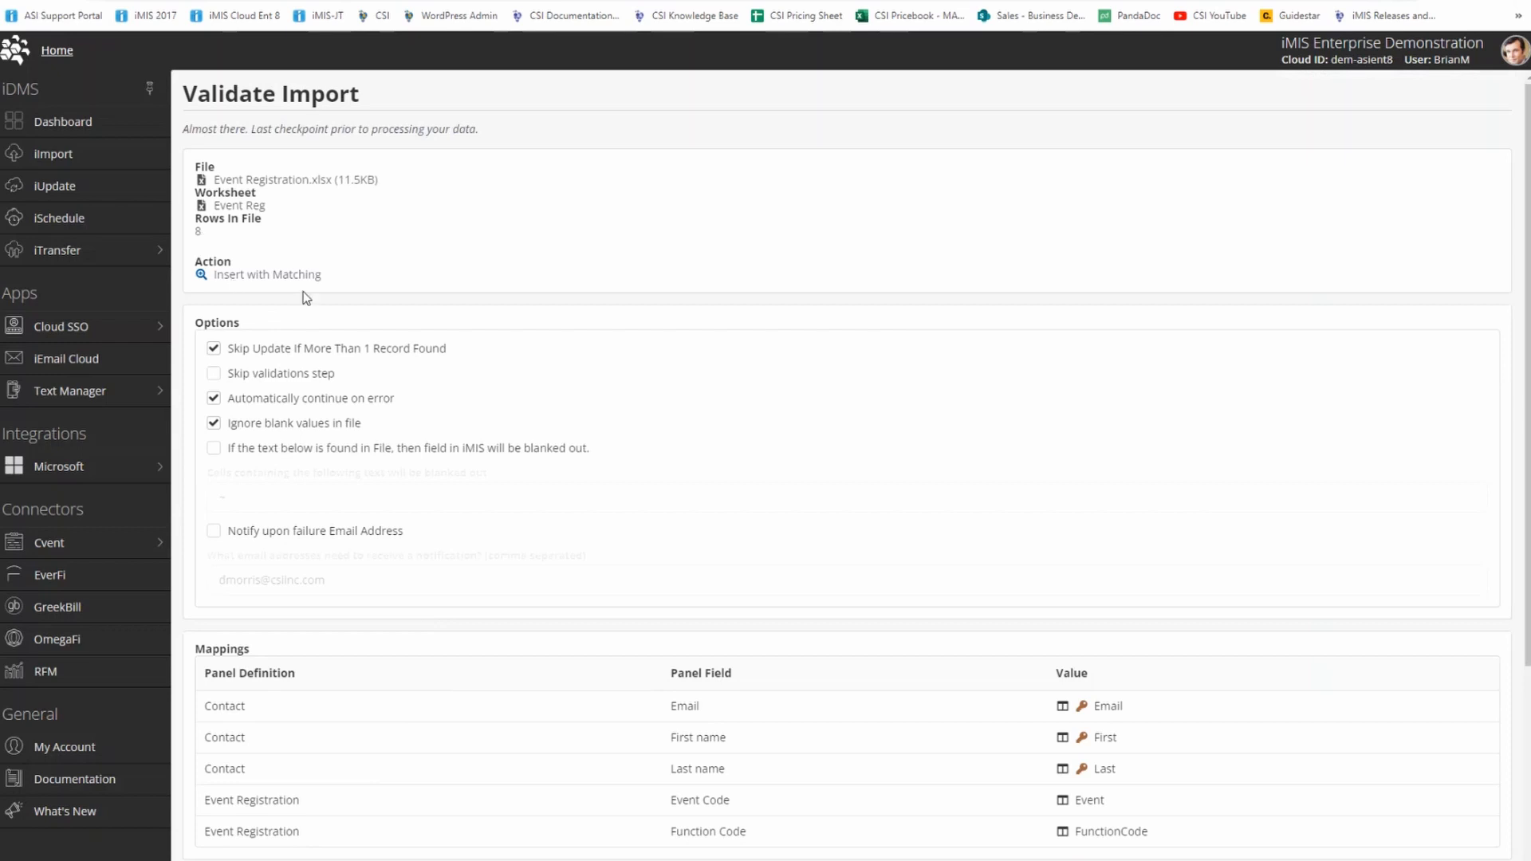
scroll(765, 690, "down", 3)
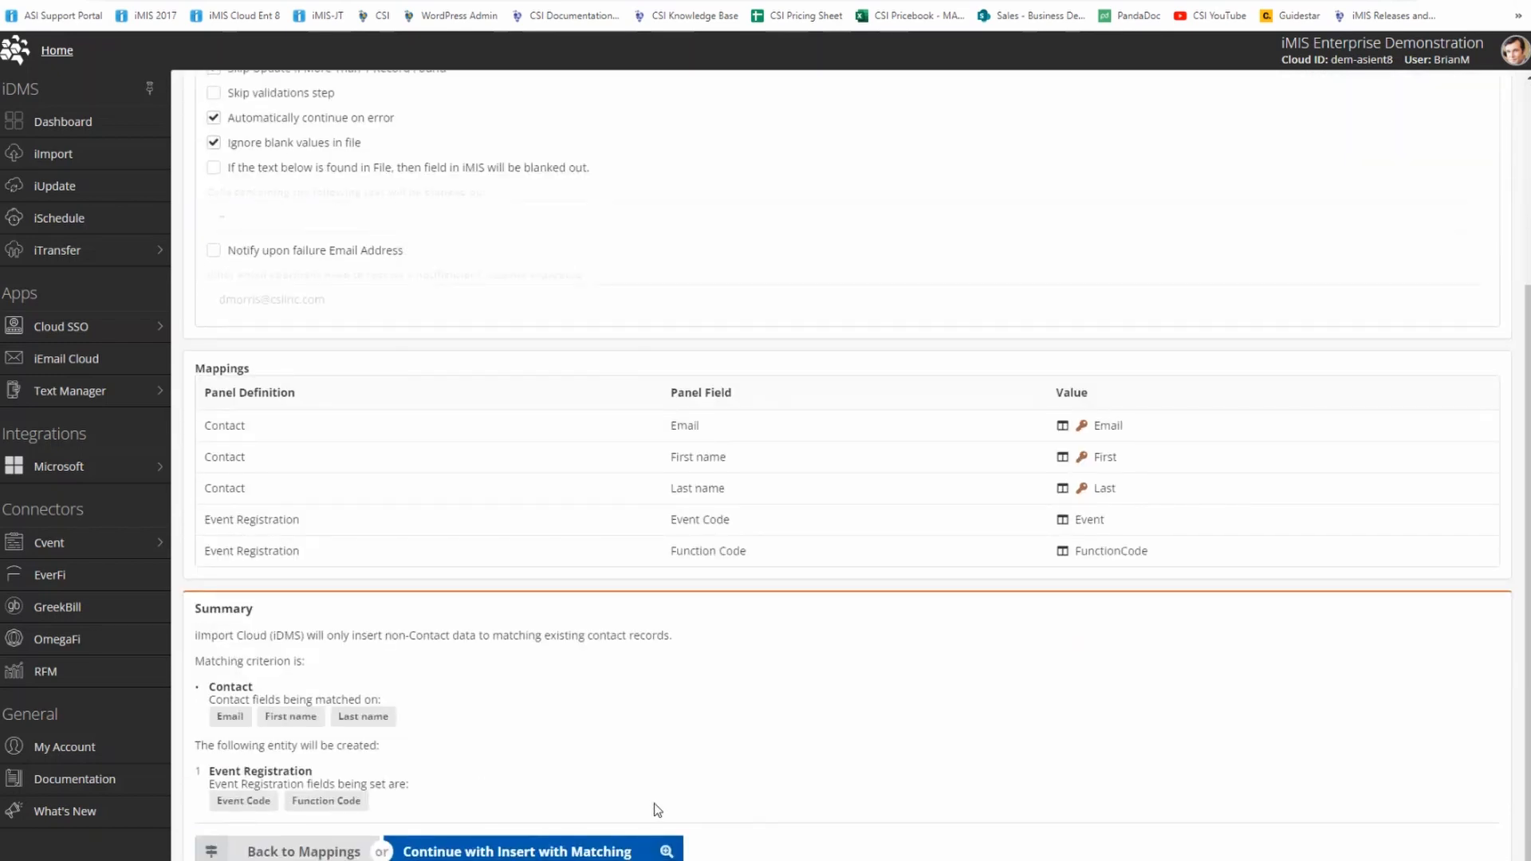
left_click(643, 851)
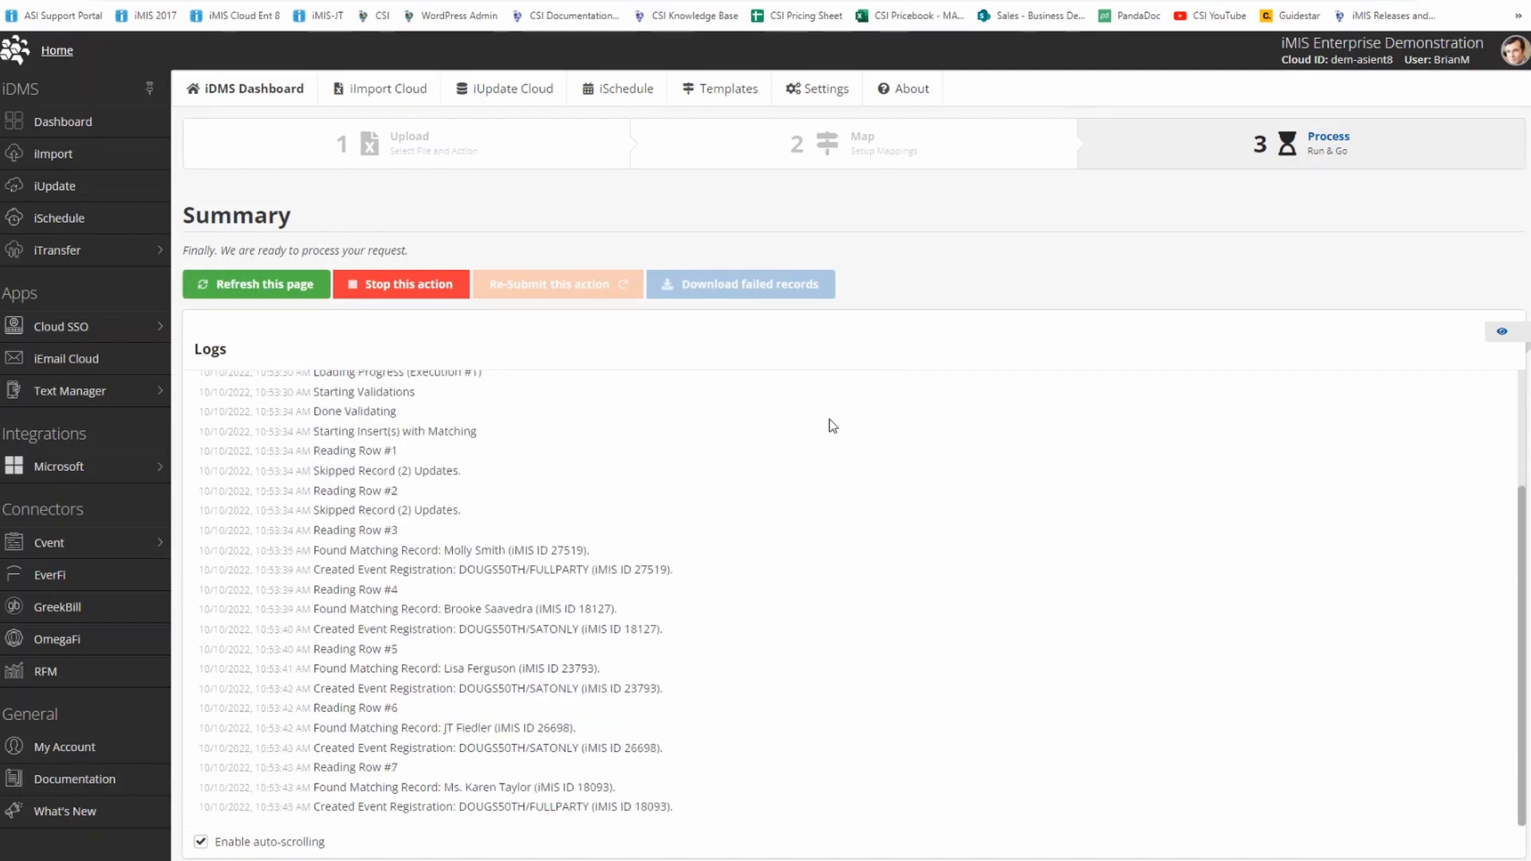
Review the processing log, highlighting the skipped-record entries for rows 1 and 2.
scroll(766, 454, "up", 4)
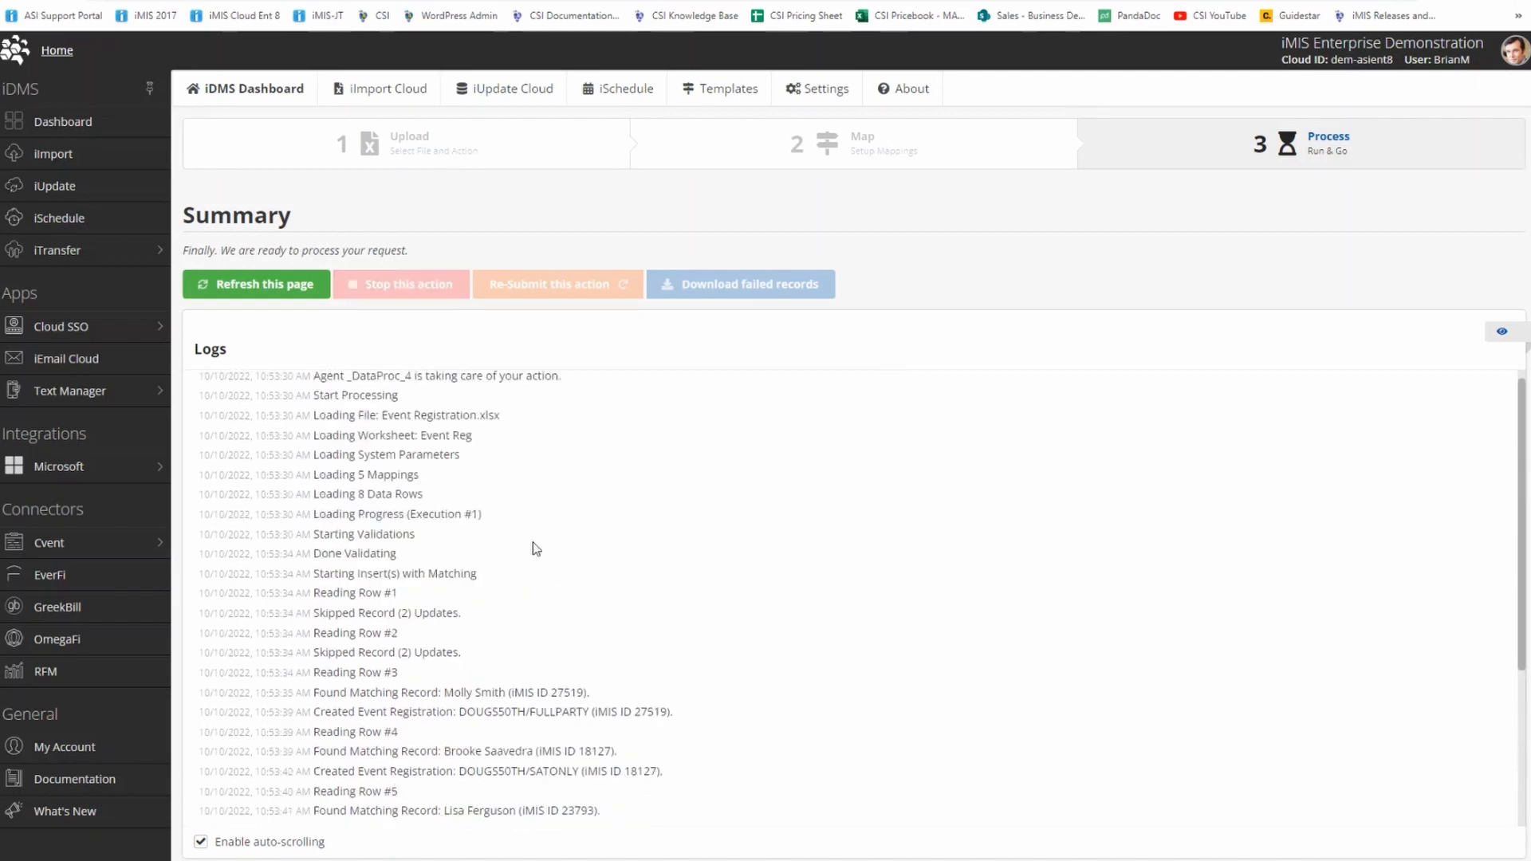
left_click_drag(314, 614, 508, 621)
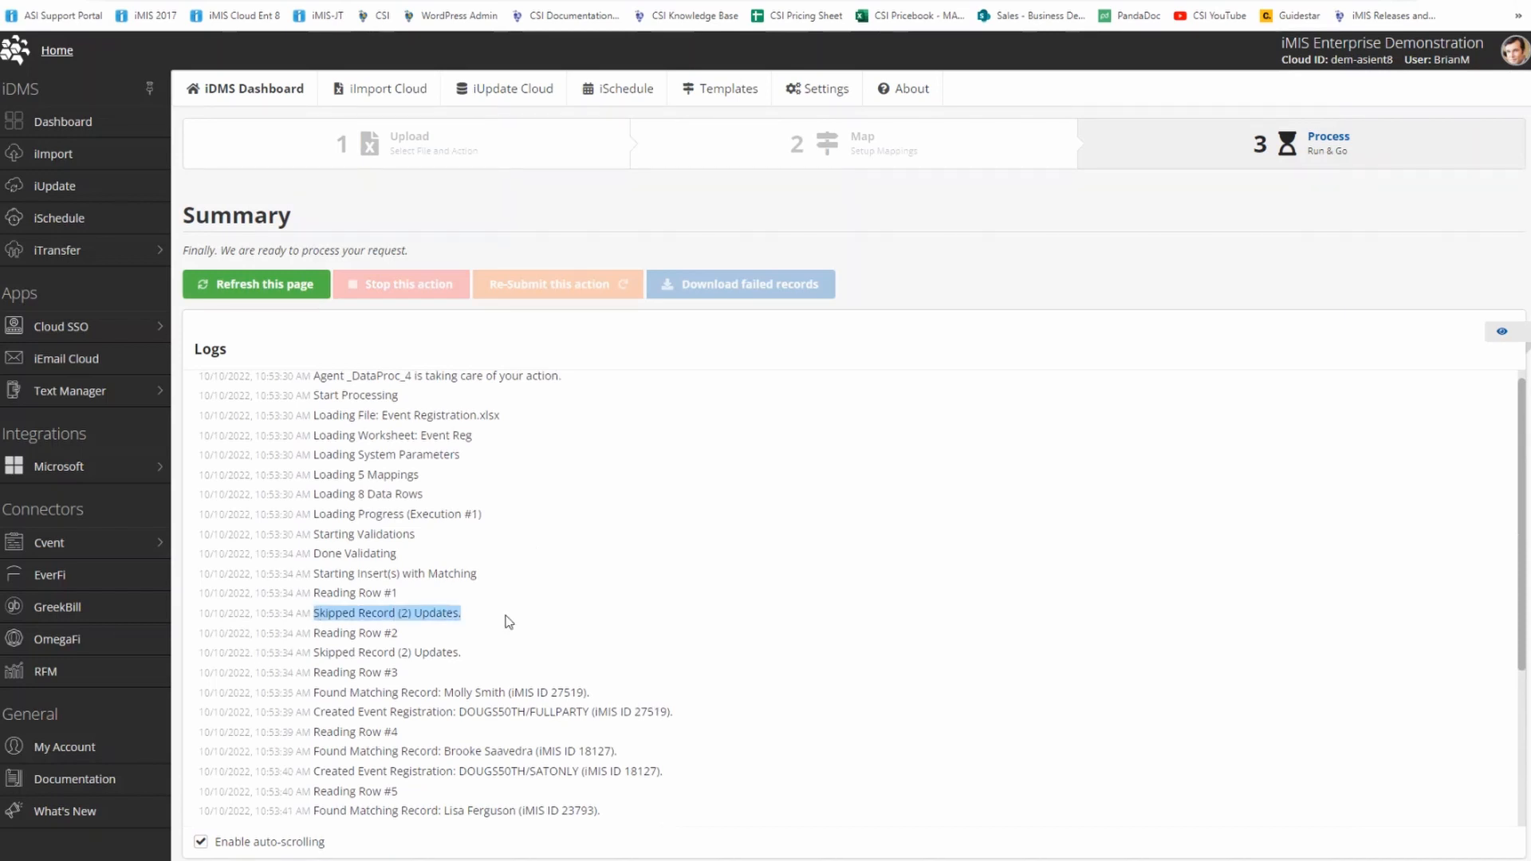
left_click_drag(308, 650, 489, 650)
left_click(489, 650)
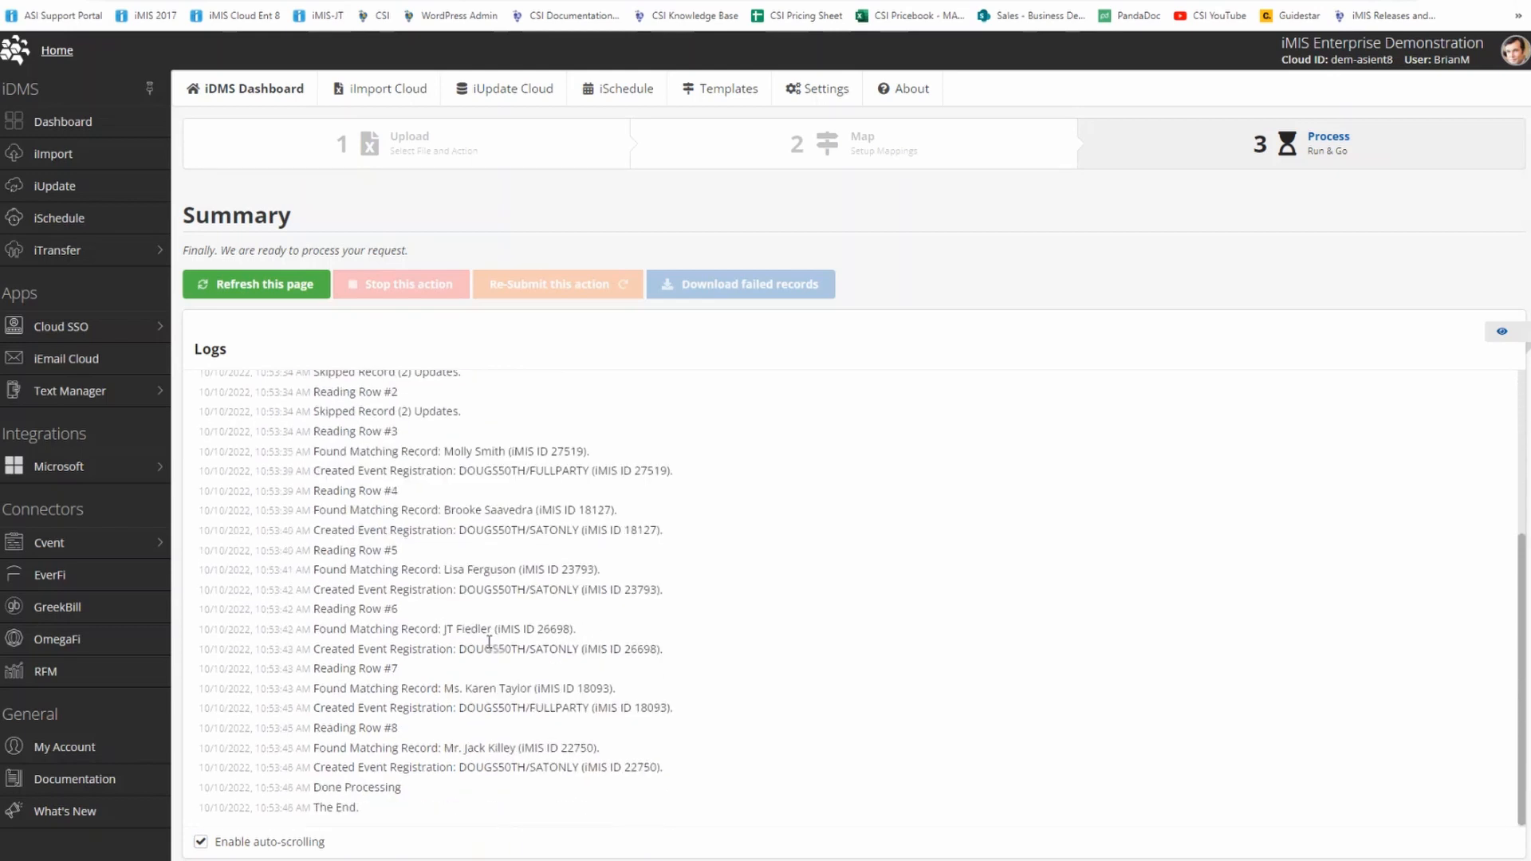
Switch to iMIS and view the registrants list of the 50th birthday party event.
key("ctrl+Tab")
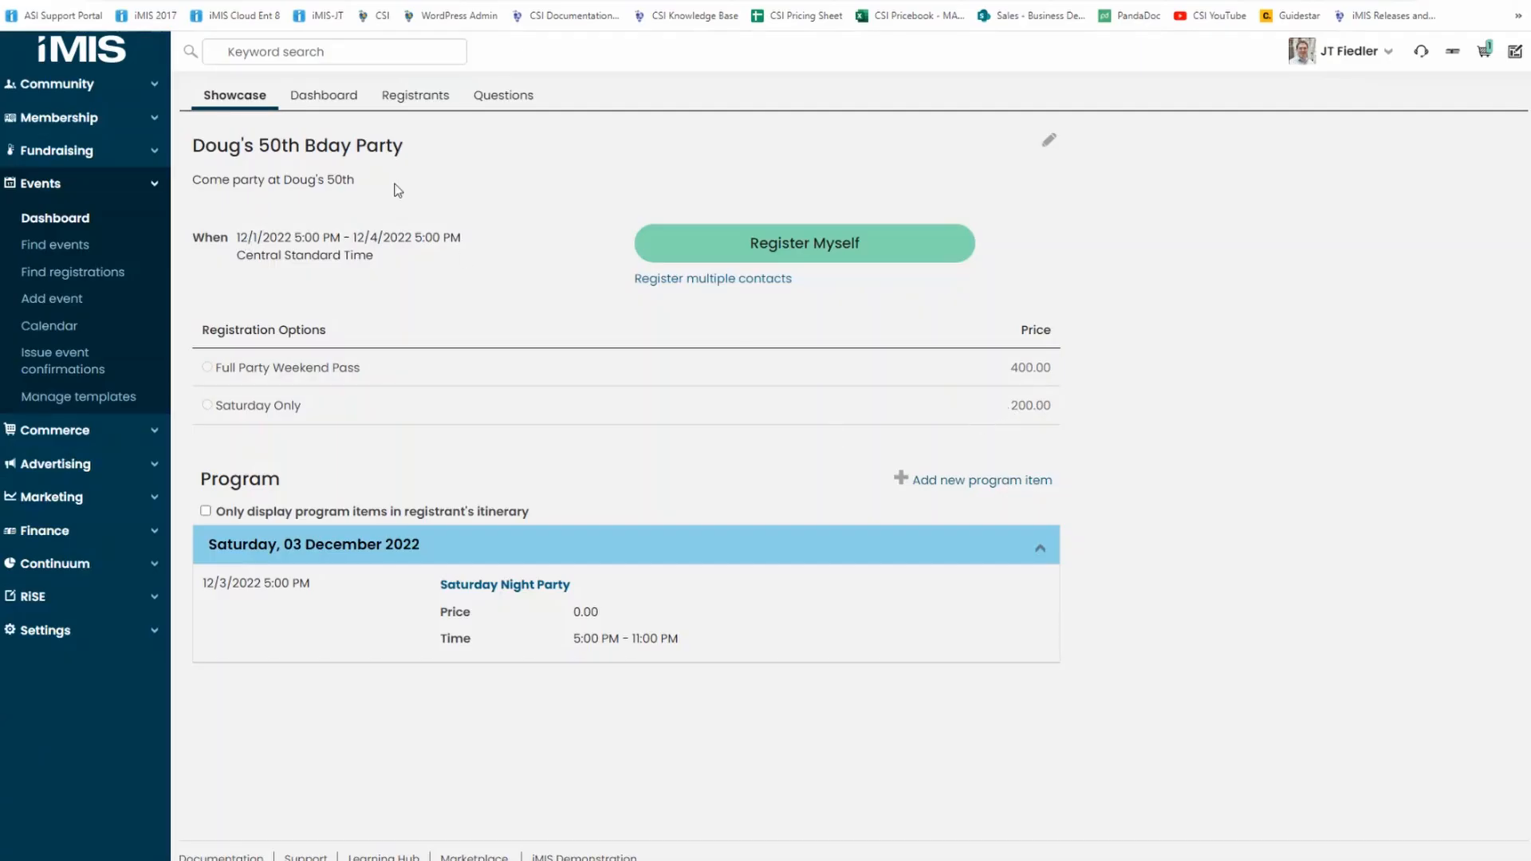
left_click(416, 98)
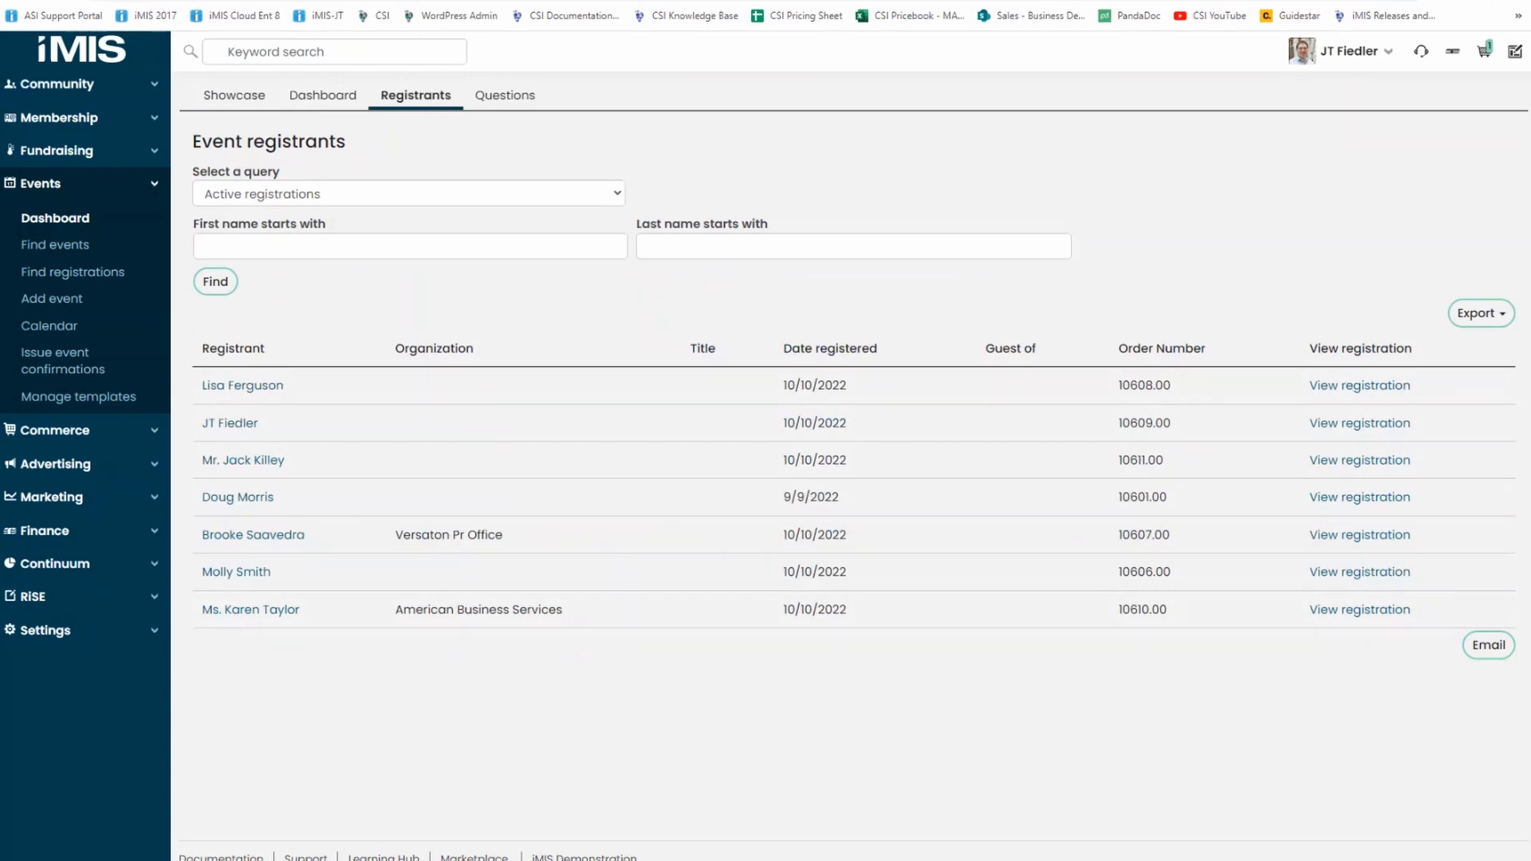
Switch to the slide presentation, advance to the Show Videos slide and return to the browser with iMIS.
key("alt+Tab")
left_click(1189, 420)
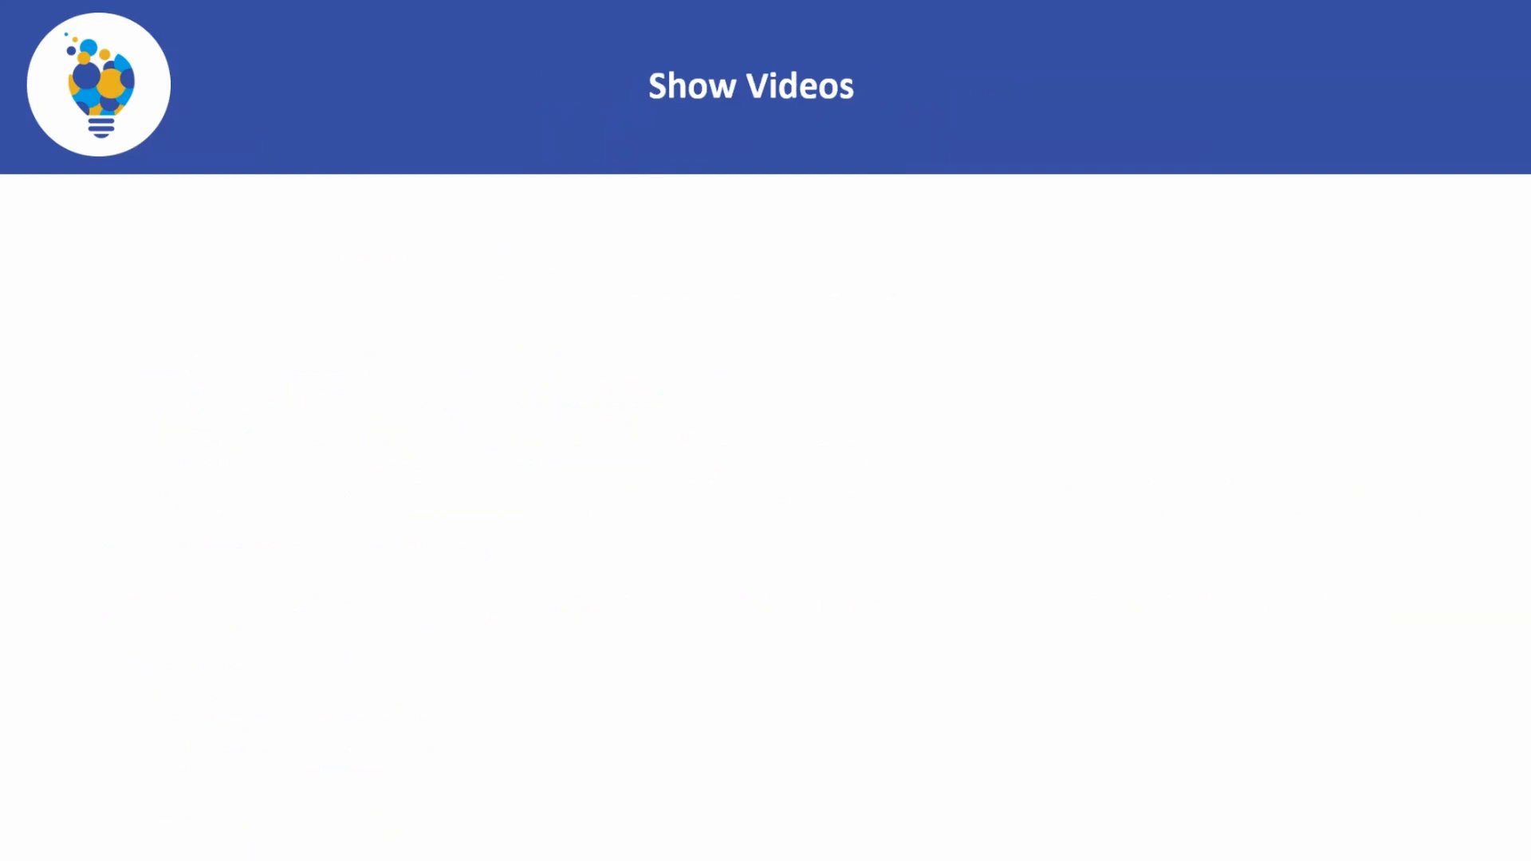
key("alt+Tab")
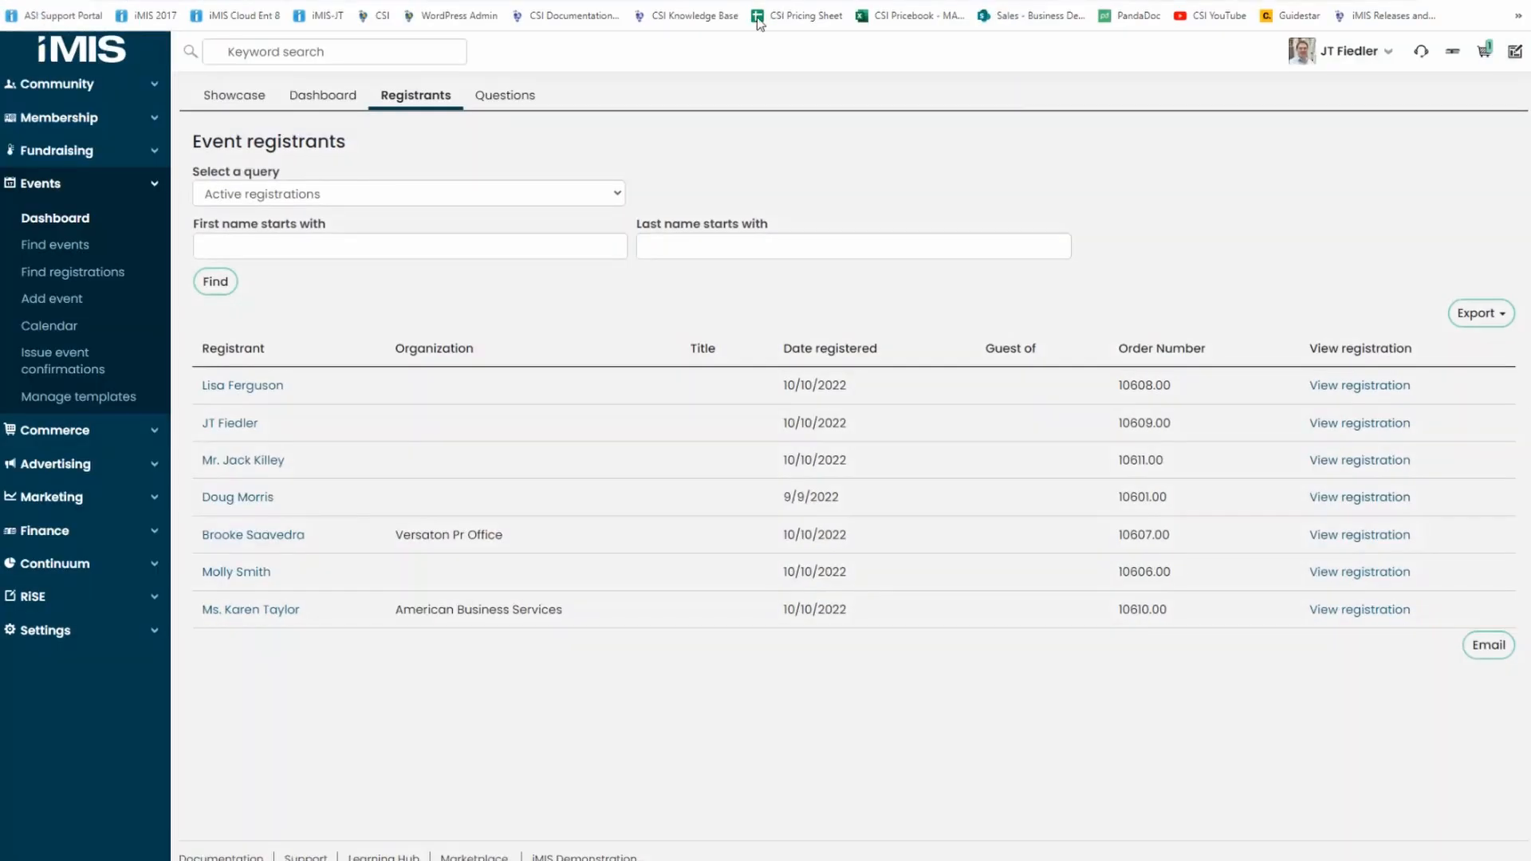
Open the CSI Documentation site in a new browser tab and view the iMIS Data Management Suite's video tutorials page.
key("ctrl+t")
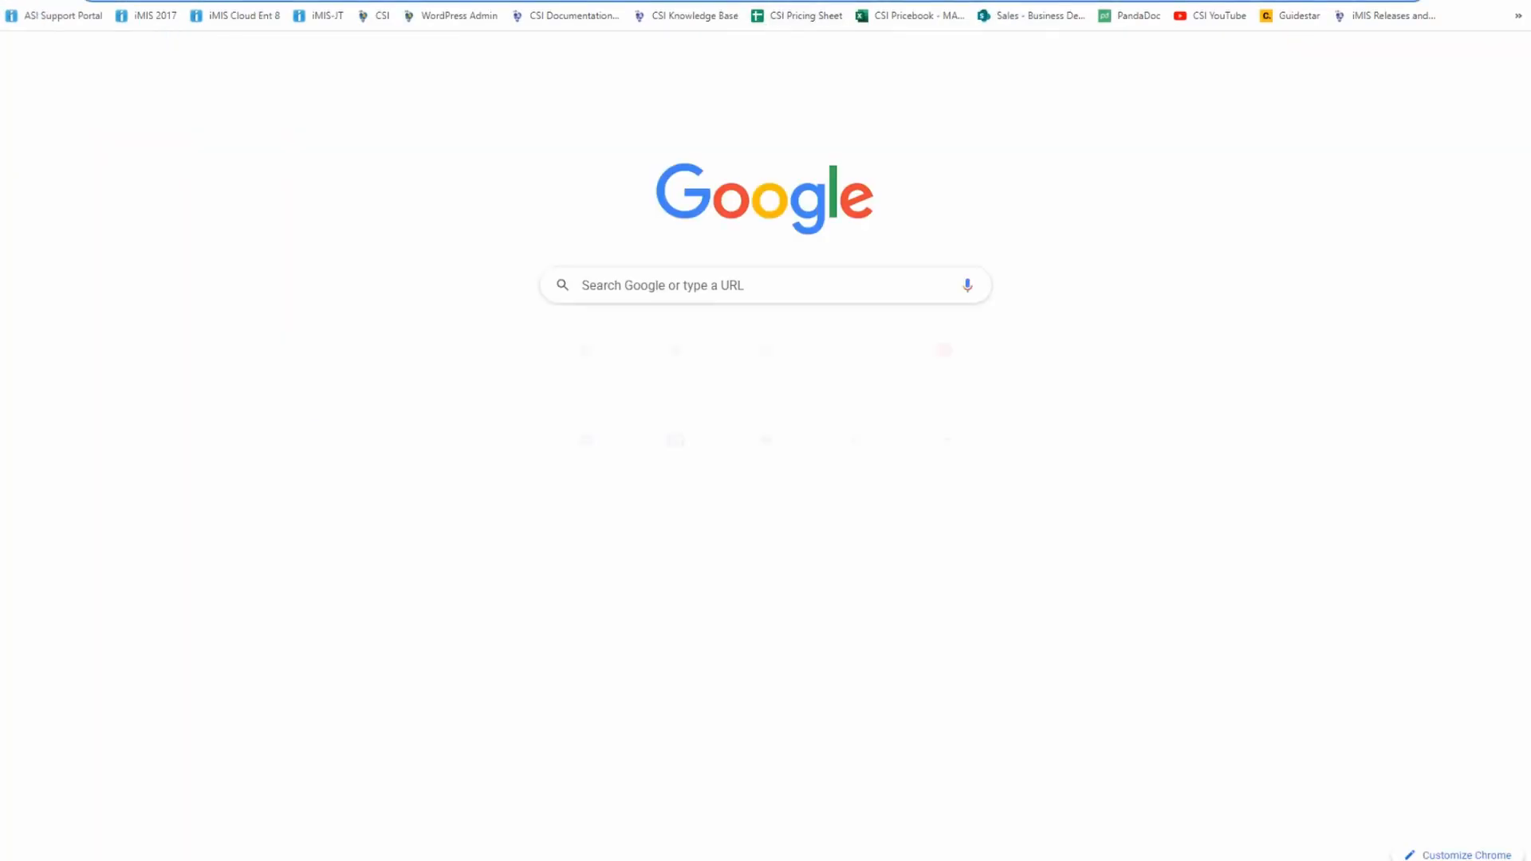
type("d")
key("Return")
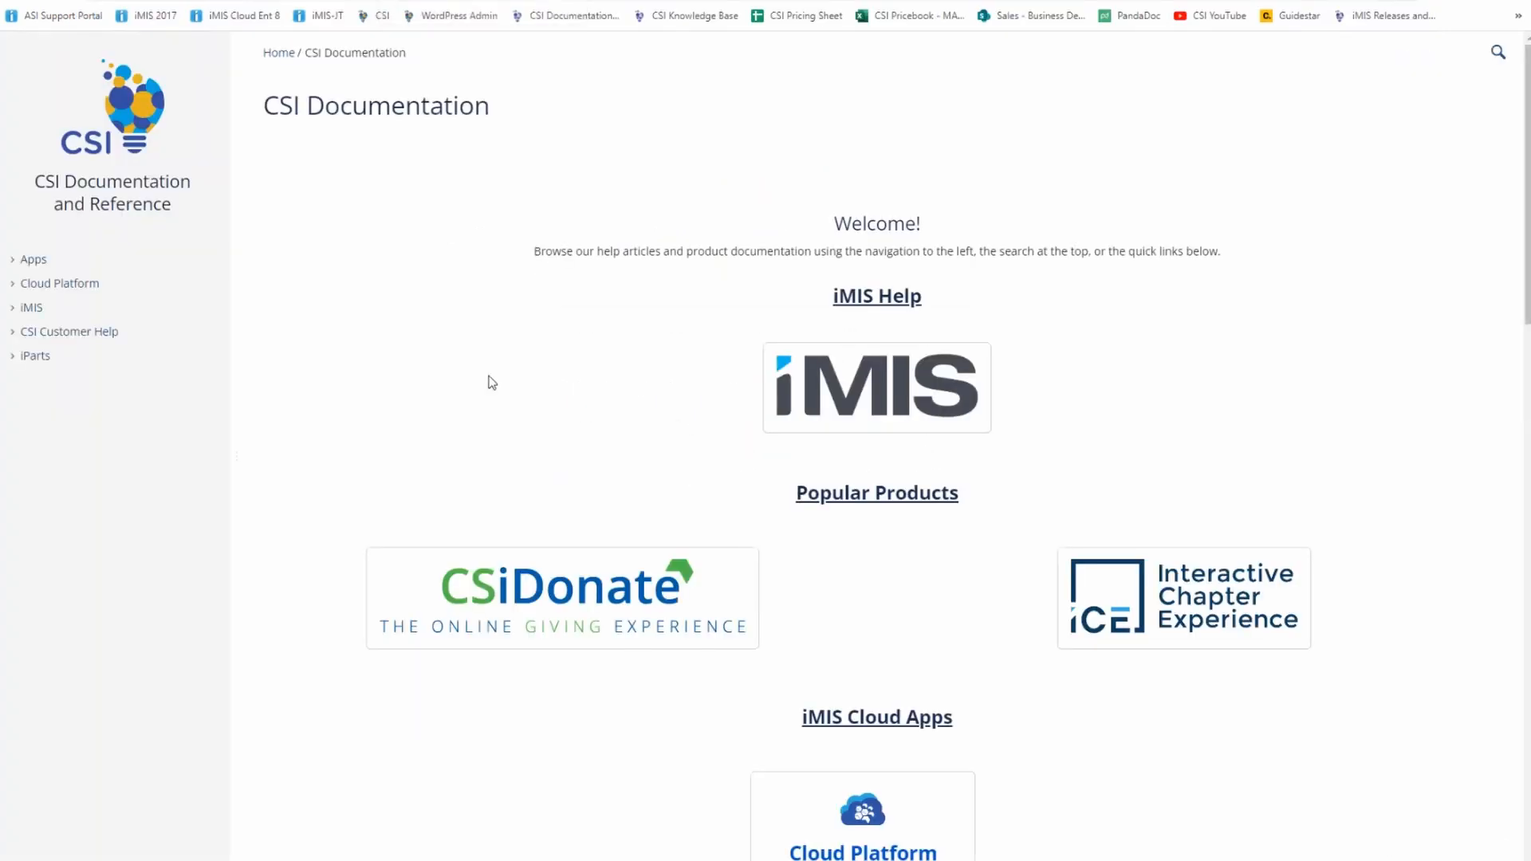
scroll(489, 380, "down", 5)
left_click(496, 627)
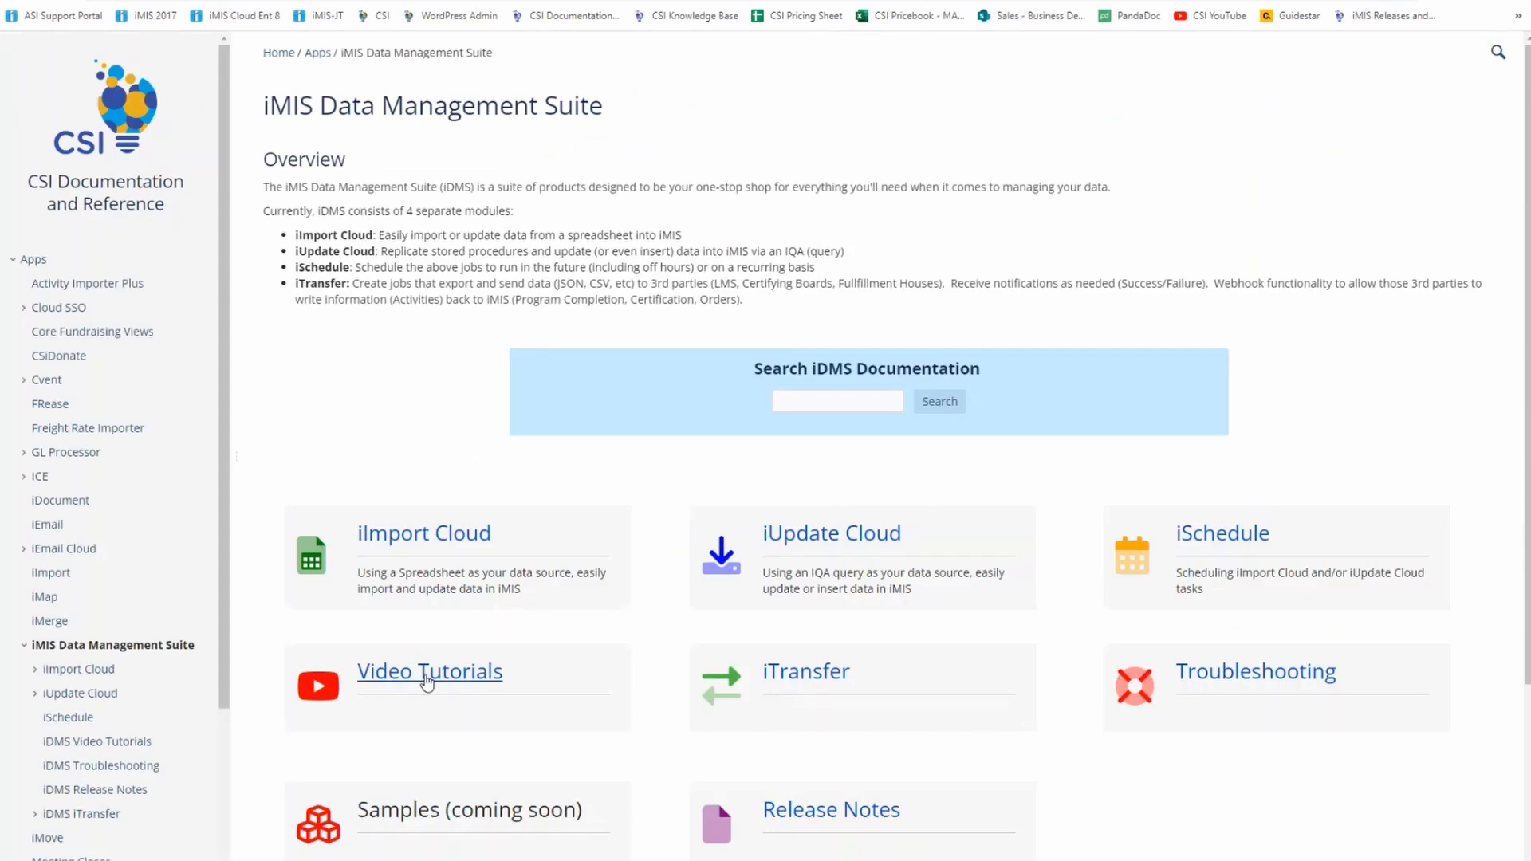
left_click(428, 681)
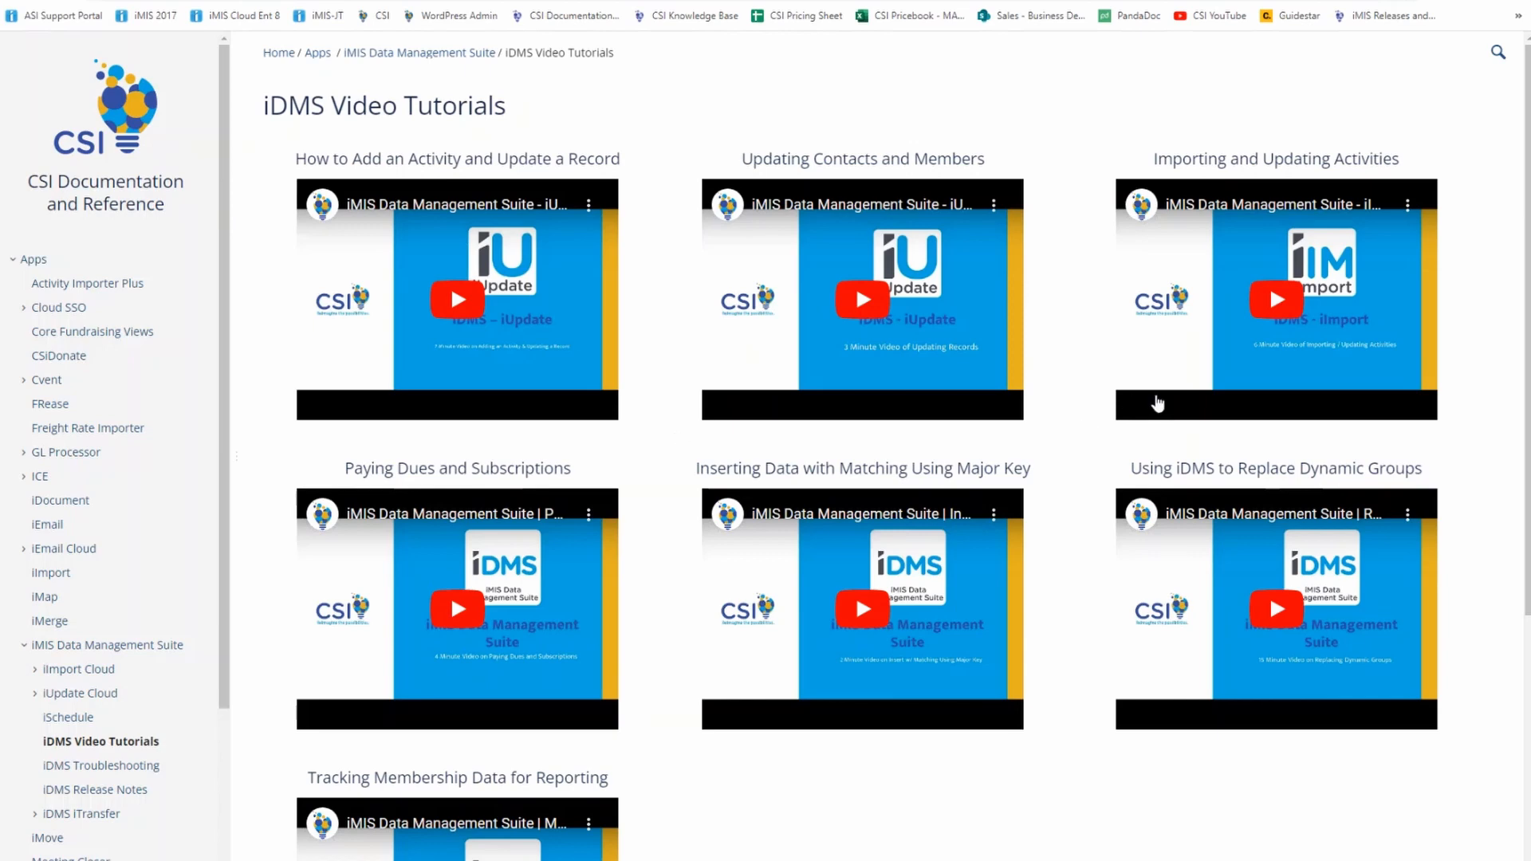
Switch back to the slide presentation and advance to the Closing Comments slide.
key("alt+Tab")
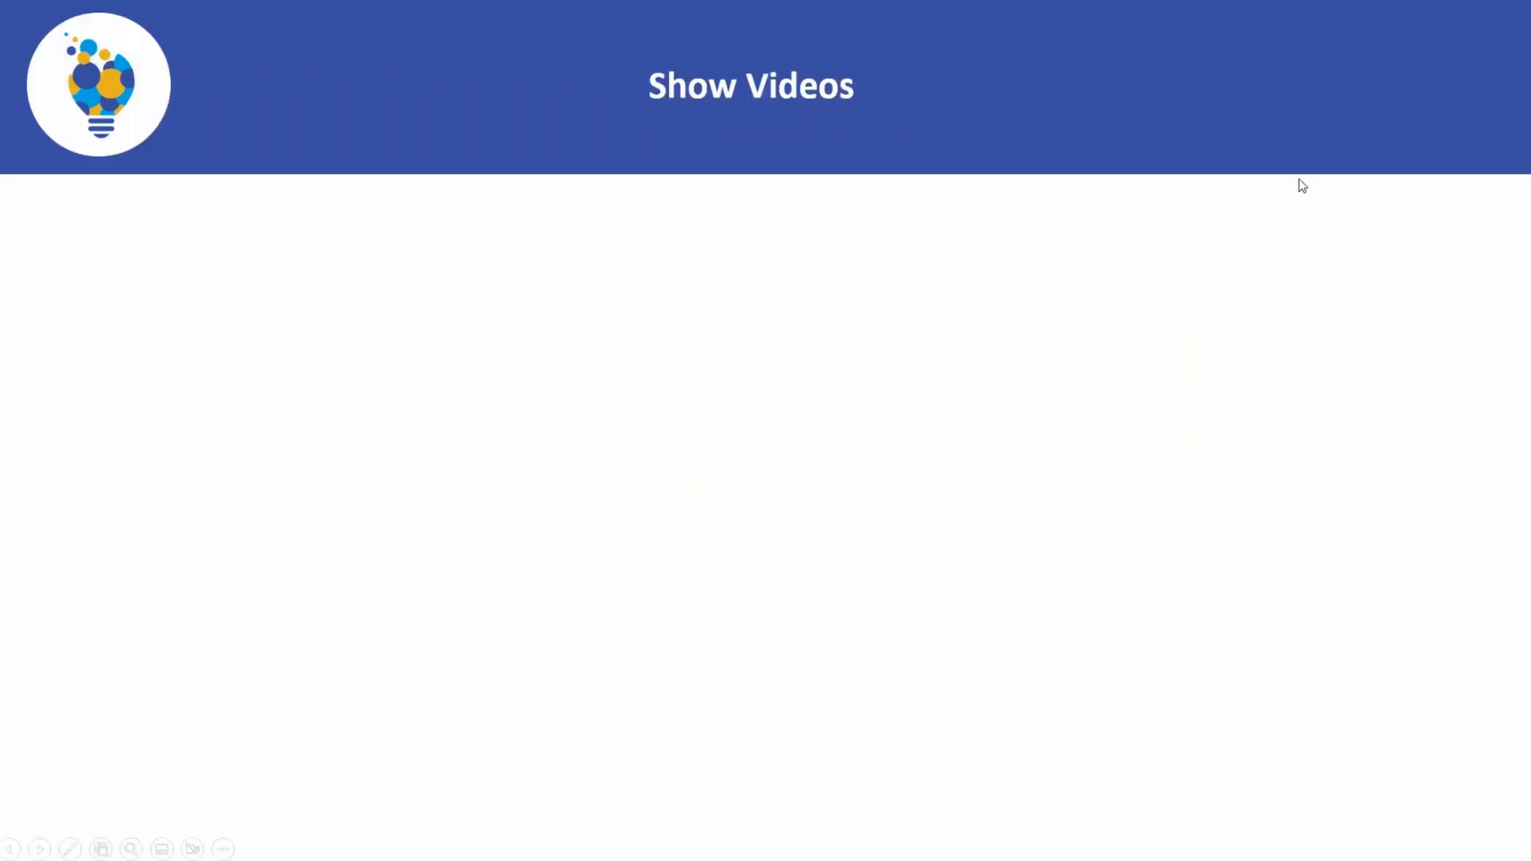
left_click(1299, 179)
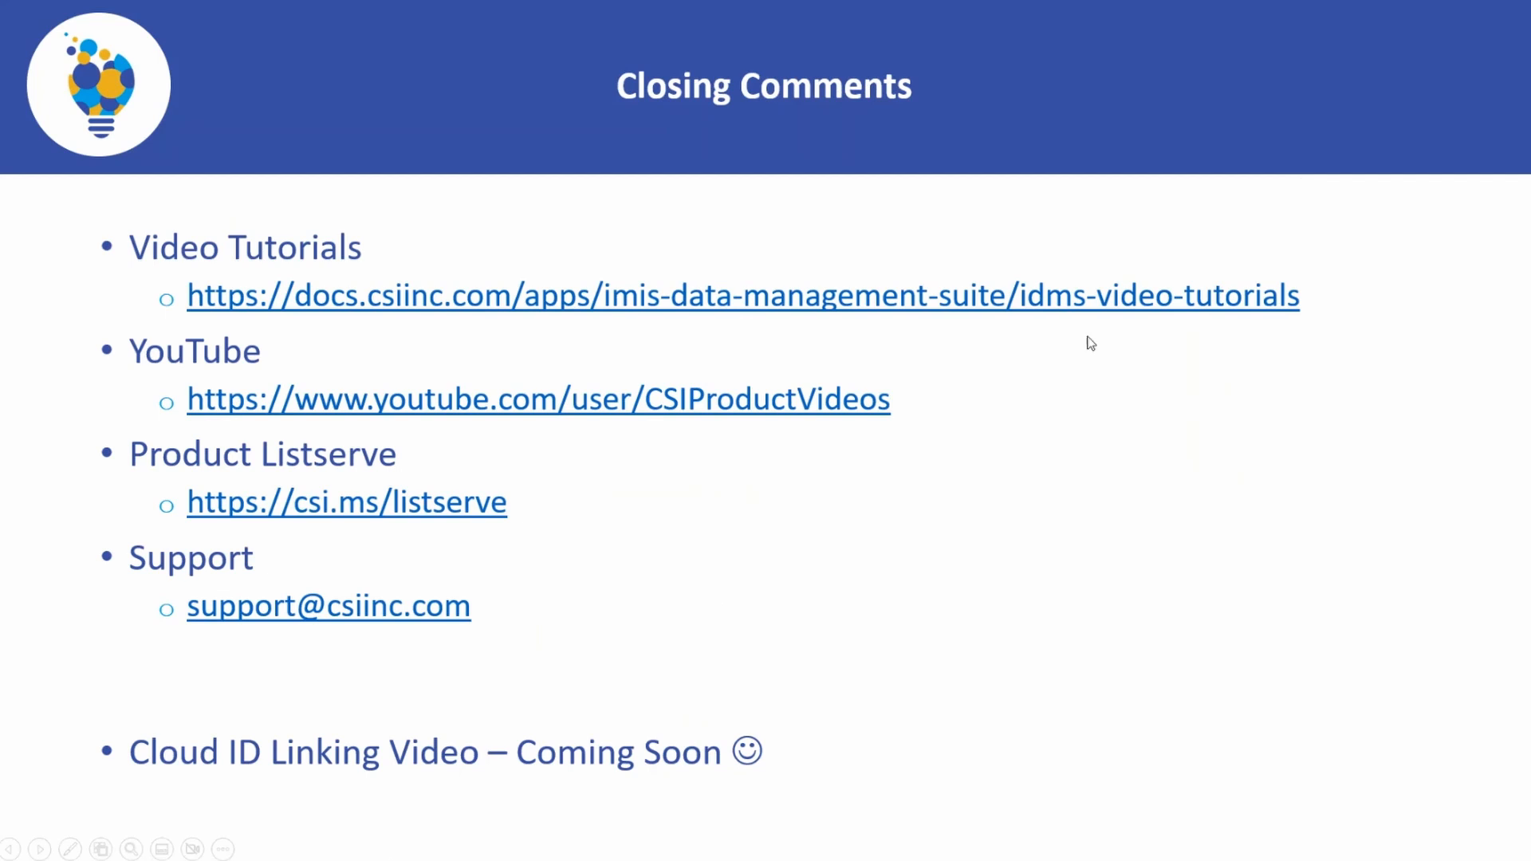